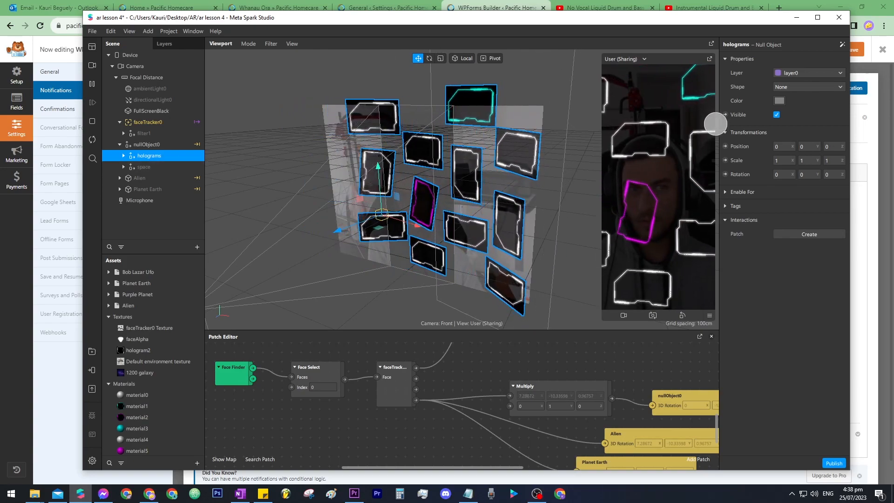
- Hide the holograms null object and make the space null object visible
left_click(776, 114)
left_click(160, 166)
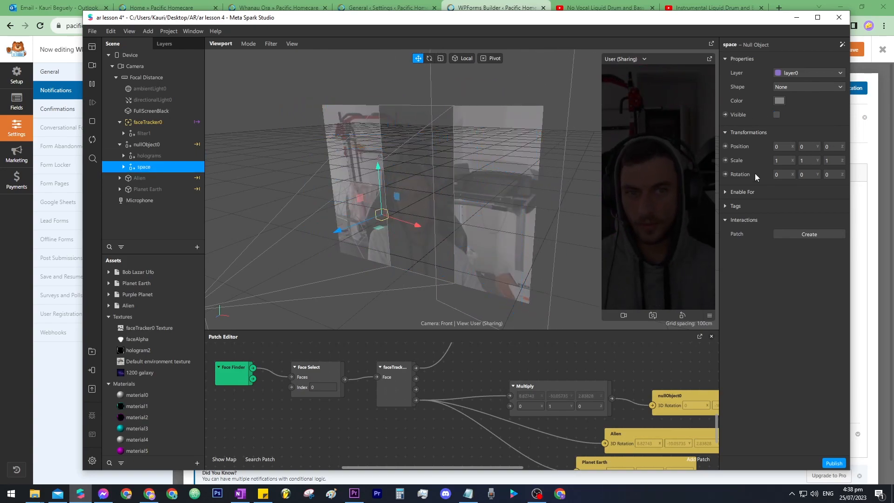
left_click(776, 114)
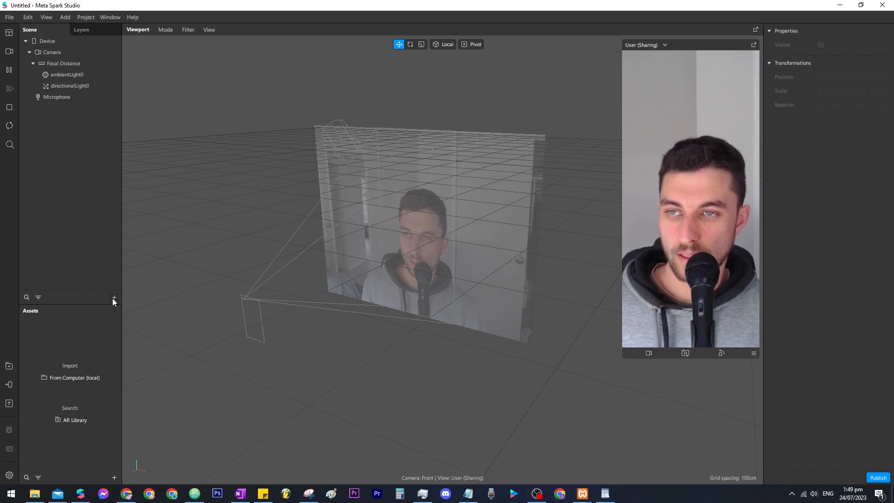
- Add a face tracker with texture extraction to the new scene and insert a face mesh as its child
left_click(114, 298)
left_click(292, 283)
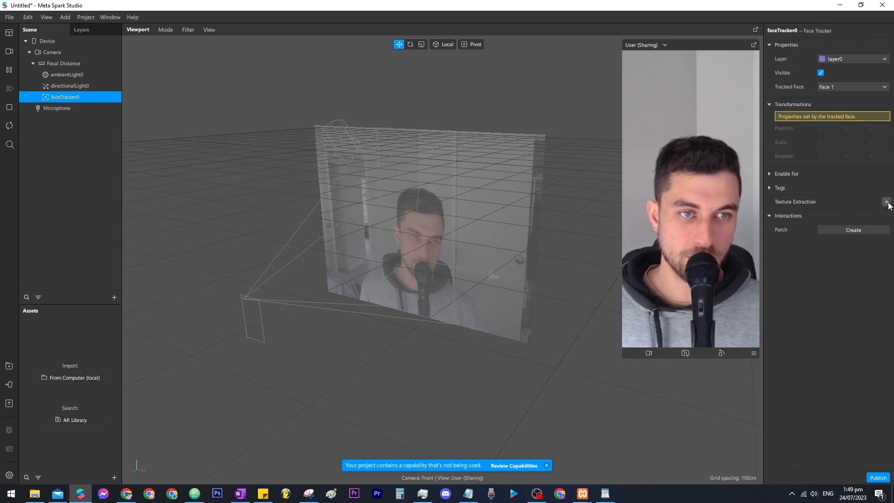
right_click(74, 97)
mouse_move(91, 103)
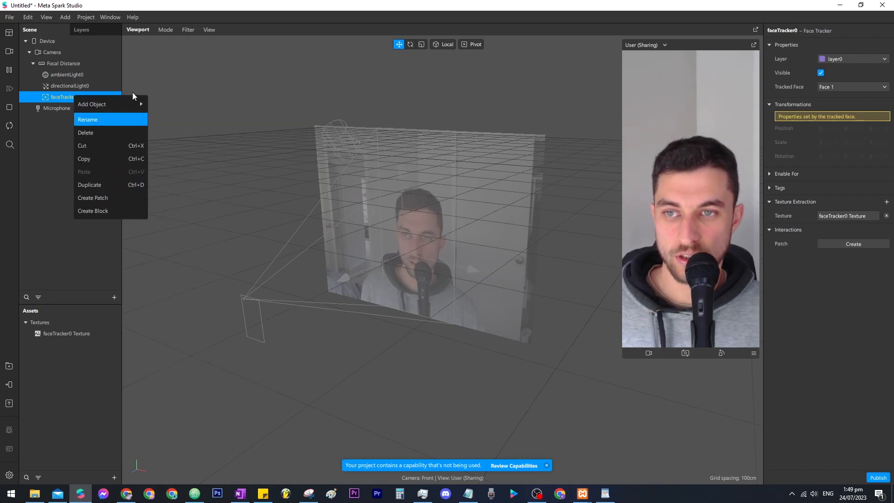
left_click(182, 199)
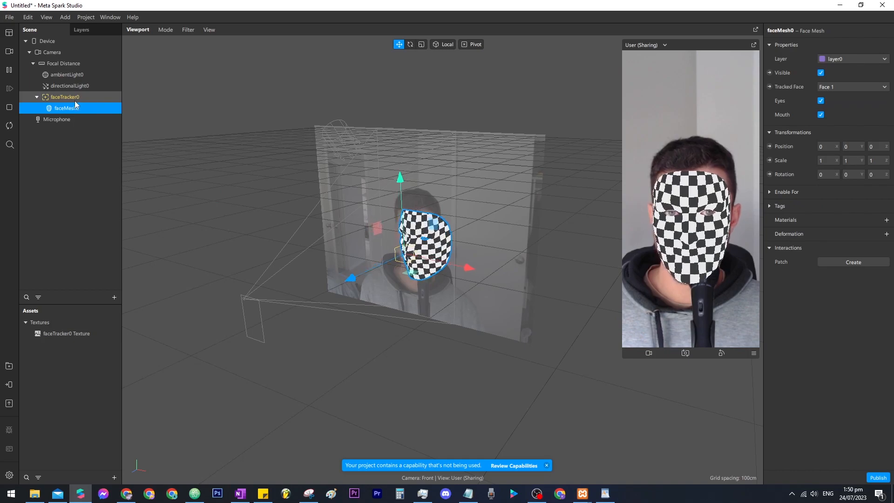
- Give the face mesh a new material using faceTracker0 Texture as its diffuse texture and Screen as its blend mode
left_click(886, 220)
left_click(808, 233)
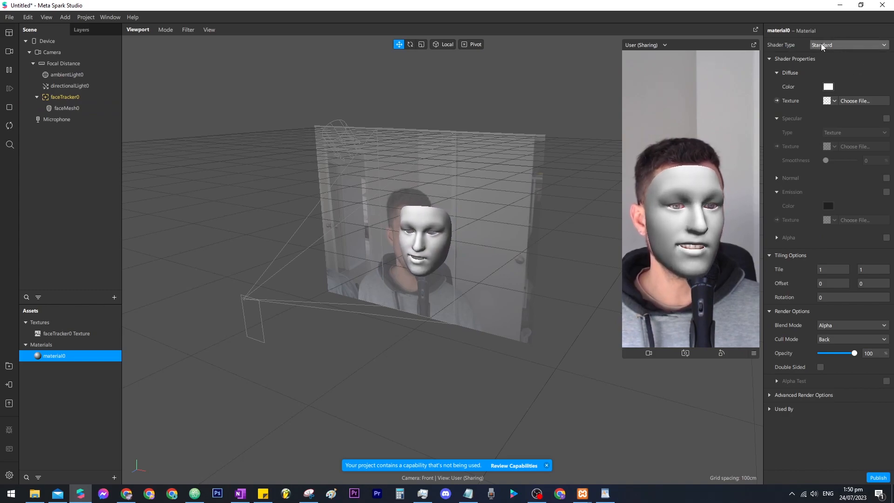
left_click(830, 102)
left_click(855, 112)
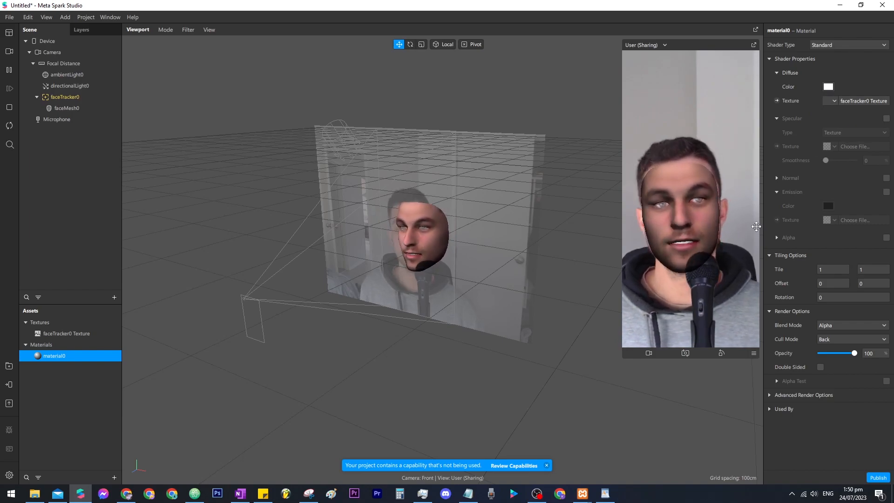
left_click(836, 326)
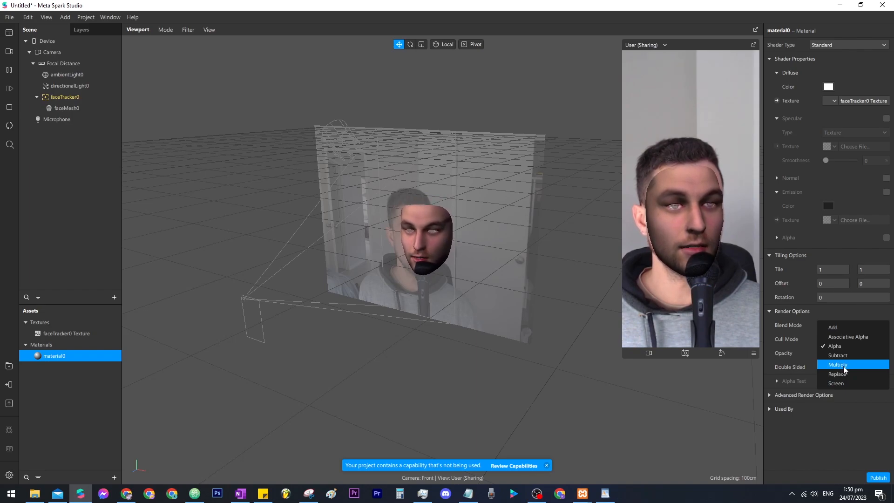
left_click(846, 384)
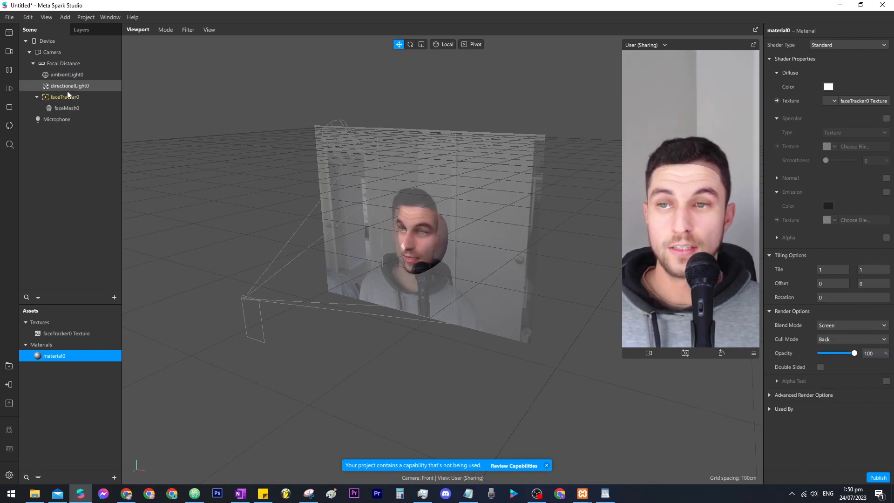
- Turn off the eyes and mouth of the face mesh
left_click(66, 108)
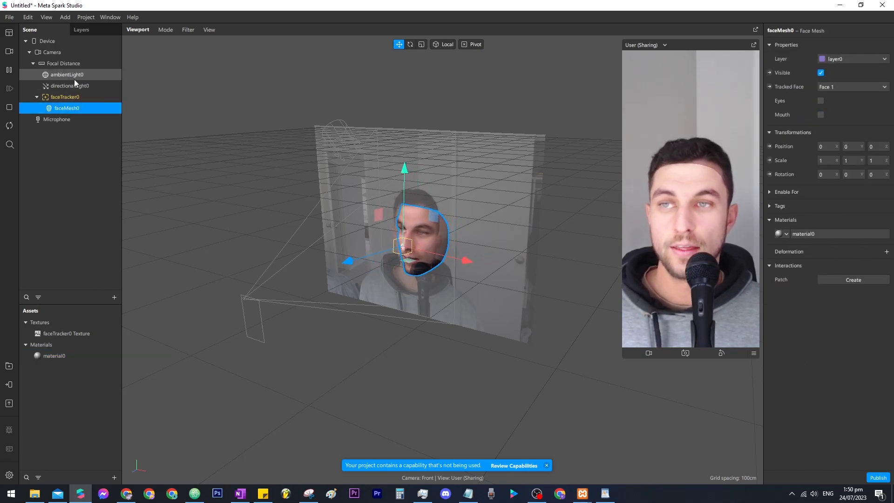
scroll(359, 307, "up", 2)
left_click_drag(359, 307, 471, 250, "alt")
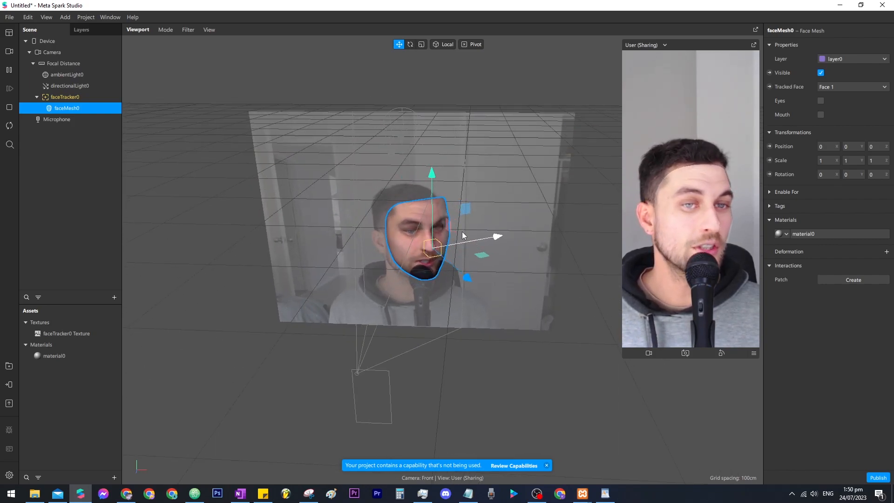
- Hide the default ambient light and directional light together
left_click(75, 76)
left_click(77, 86, "shift")
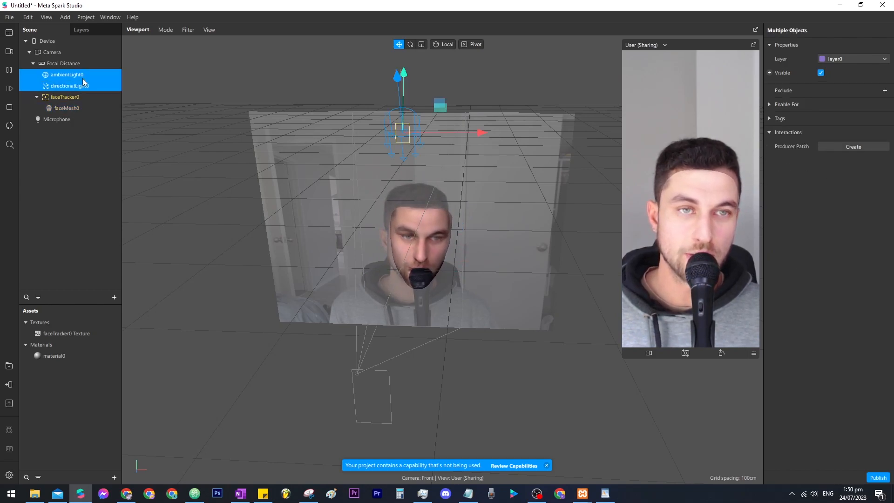
left_click(821, 73)
scroll(428, 260, "up", 3)
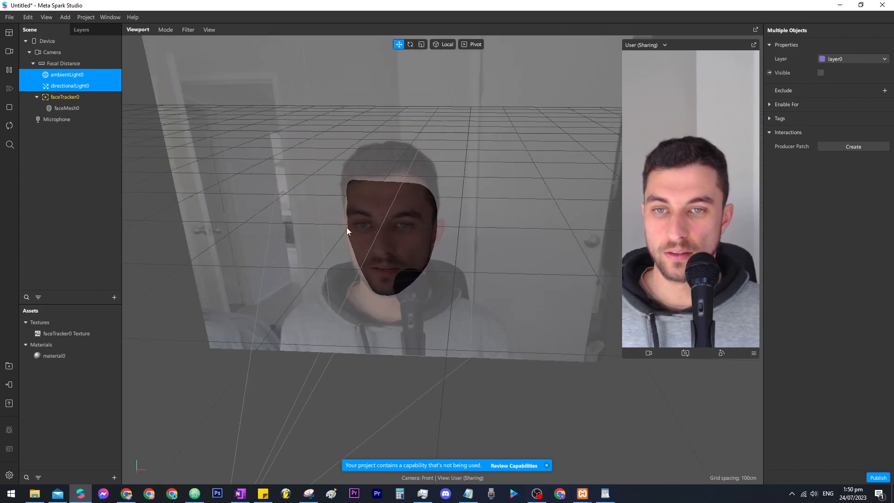
left_click(40, 178)
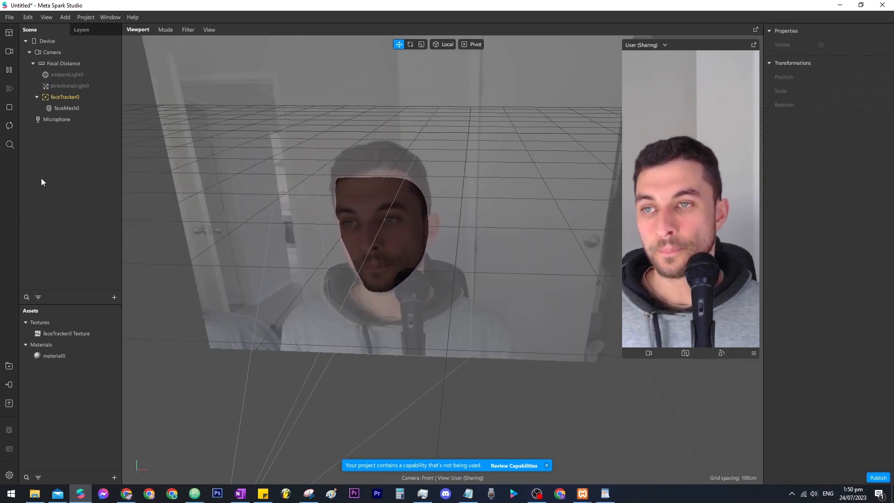
- Insert a spot light into the scene
left_click(114, 297)
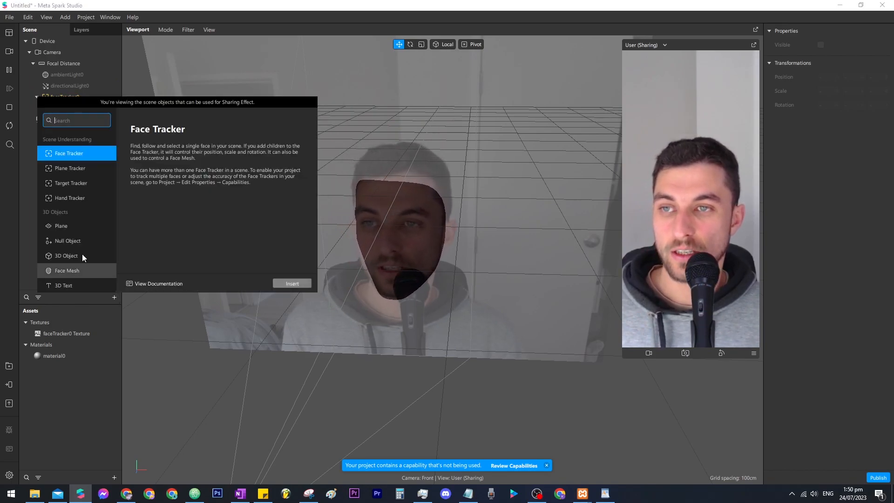
scroll(63, 255, "down", 5)
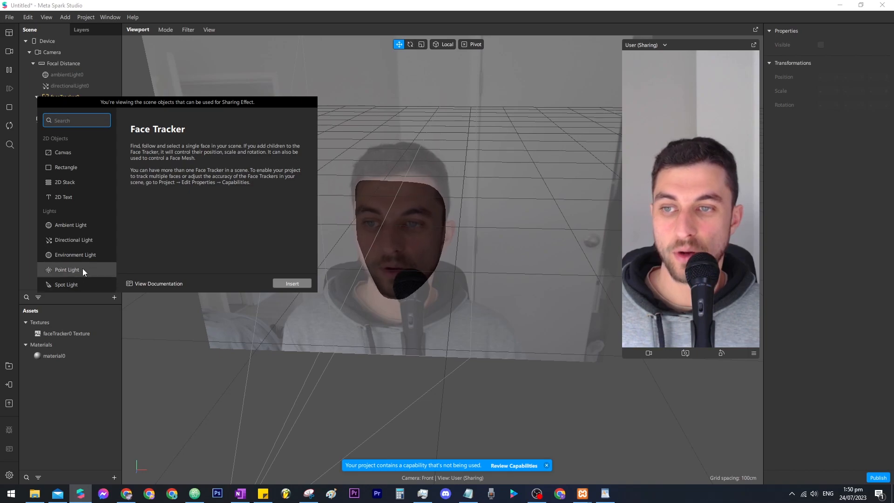
left_click(69, 283)
left_click(289, 283)
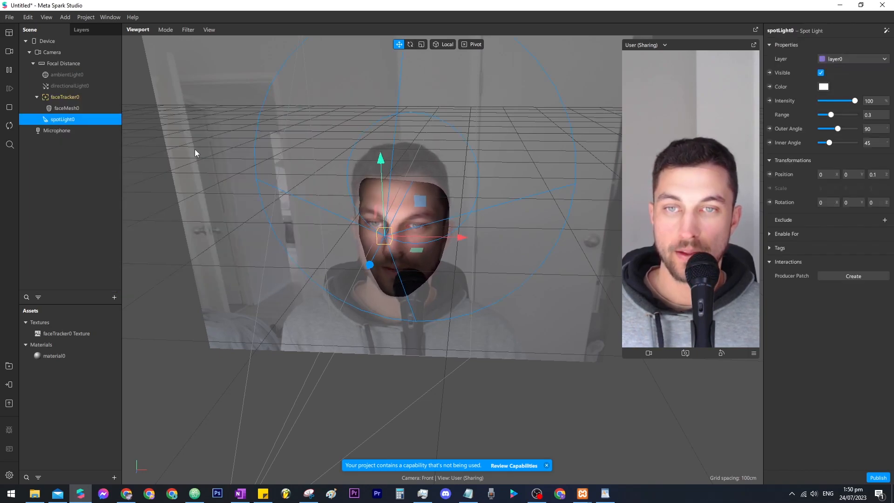
- Lower the spot light in front of the face to a Y position of about -0.08
left_click_drag(448, 261, 405, 255, "alt")
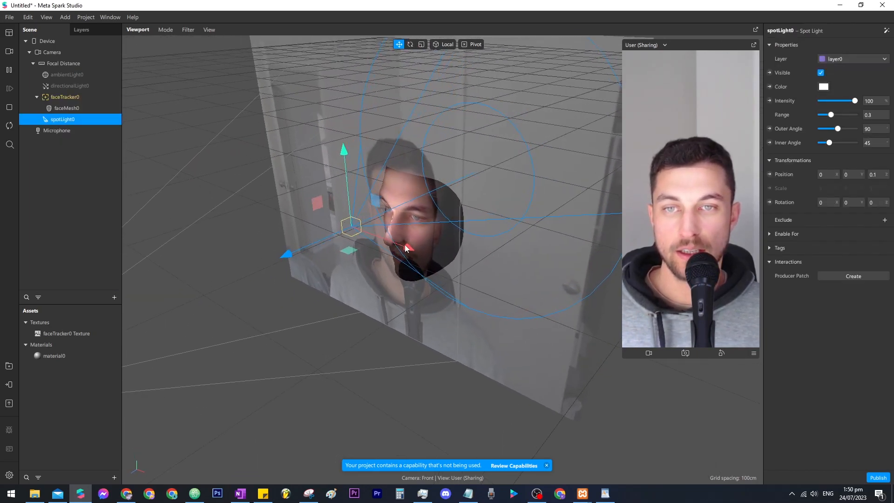
left_click_drag(440, 308, 388, 253, "alt")
left_click_drag(395, 299, 487, 363, "alt")
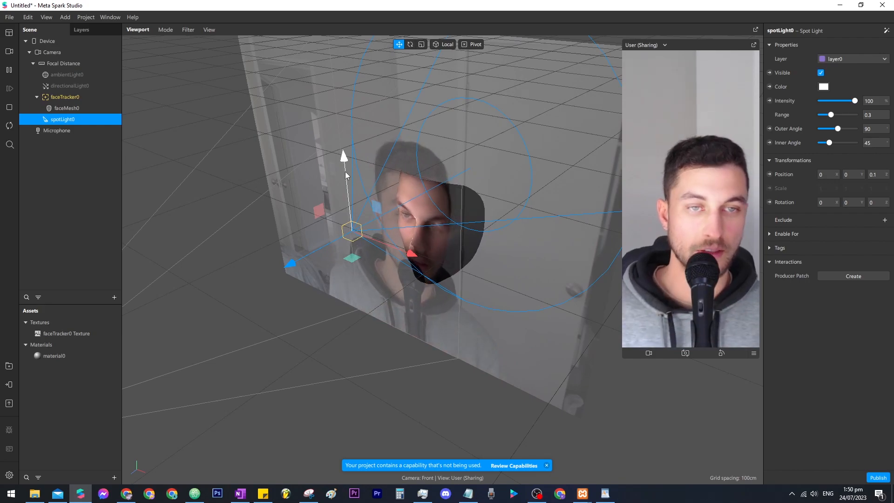
left_click_drag(346, 175, 343, 230)
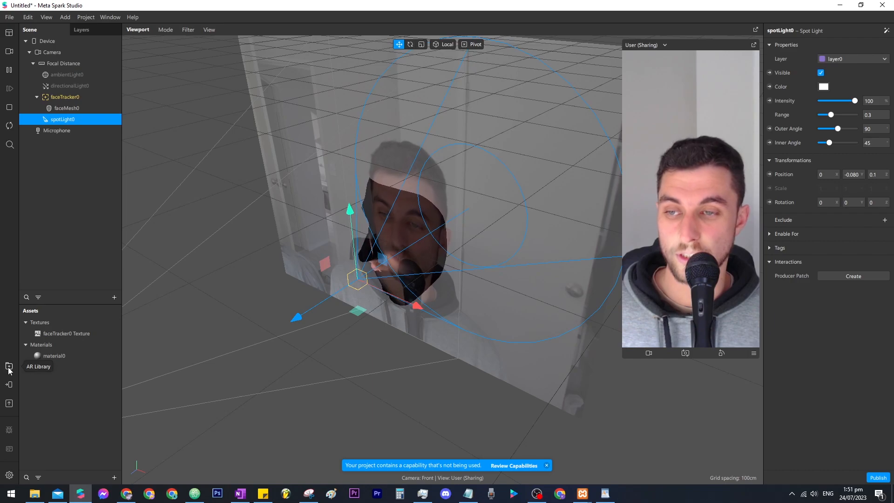
- Bring FullScreenBlack.arblockpkg from the v4face4 folder in File Explorer into the scene above the face tracker and set its opacity to about 0.81
key("alt+Tab")
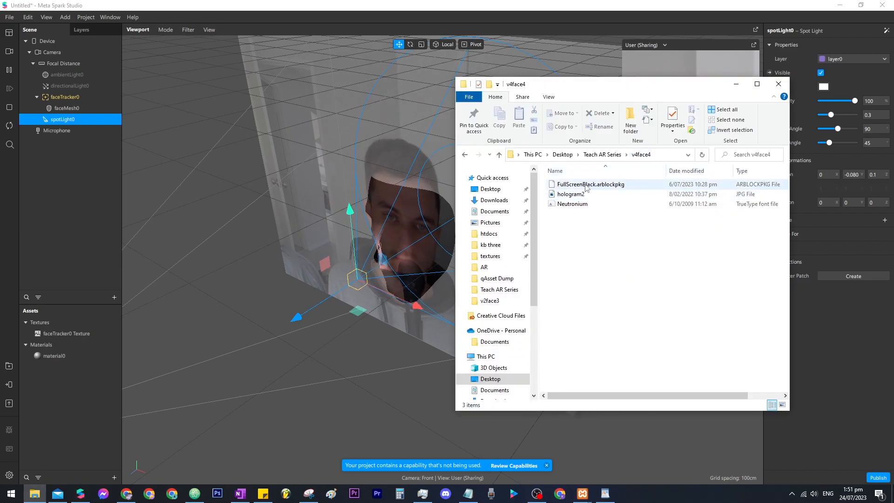
left_click_drag(593, 187, 80, 90)
left_click(42, 383)
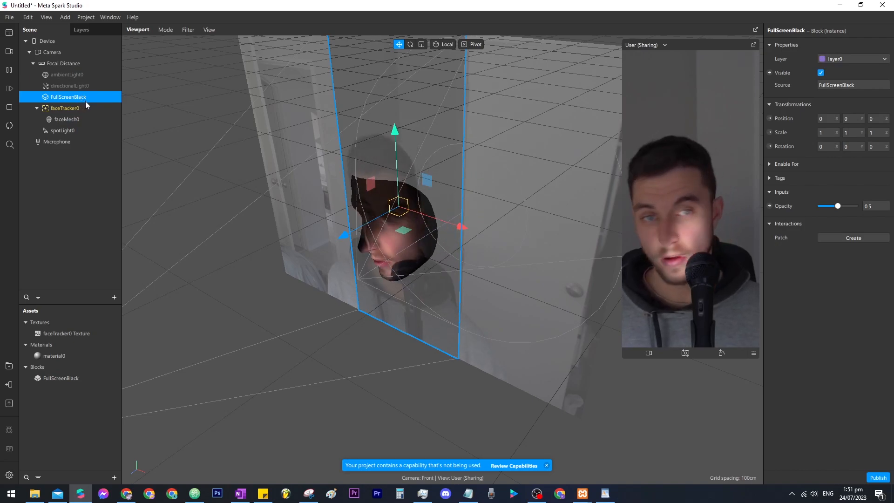
left_click_drag(839, 208, 847, 208)
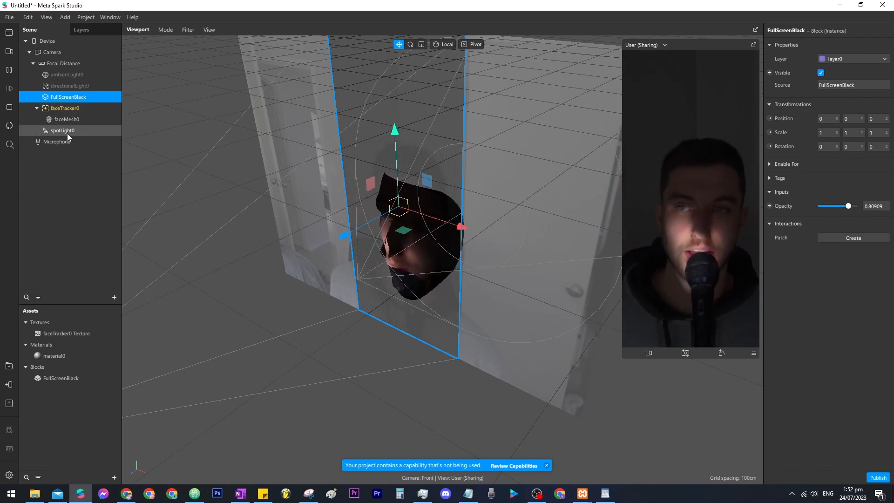
- Make the spot light a child of the face tracker and raise it to a Y position of about -0.004
left_click_drag(71, 132, 83, 111)
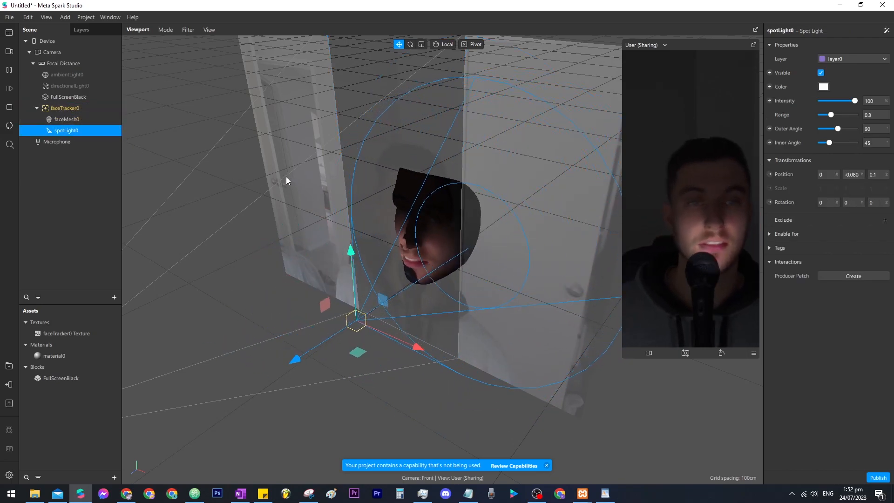
left_click_drag(345, 257, 355, 196)
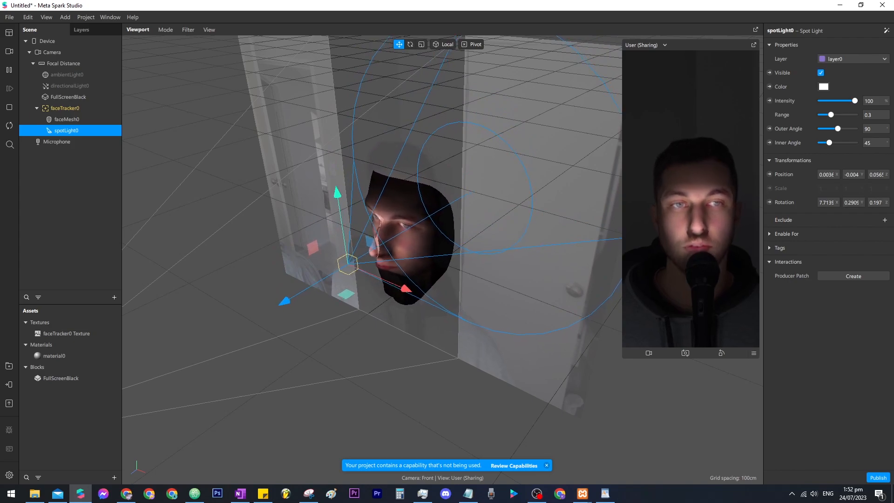
- Colour the spot light cyan and lower it to a Y position of about -0.056
left_click(823, 87)
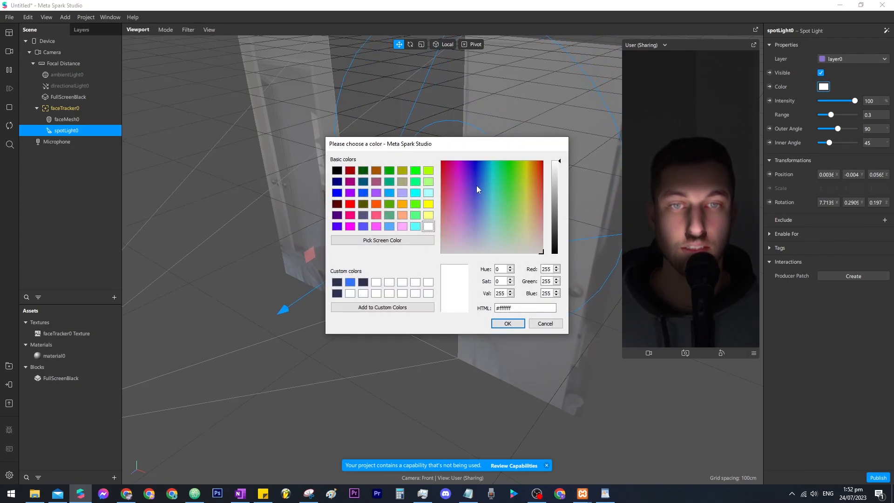
left_click(491, 163)
left_click(506, 322)
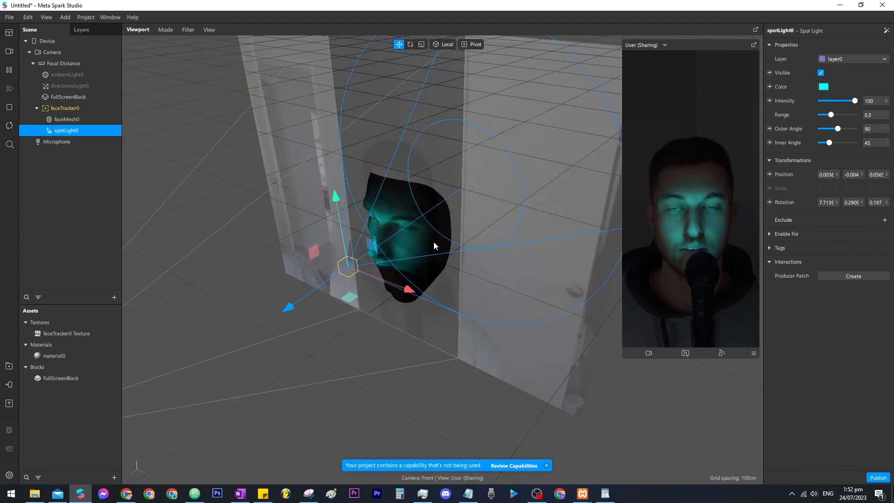
left_click_drag(340, 206, 348, 240)
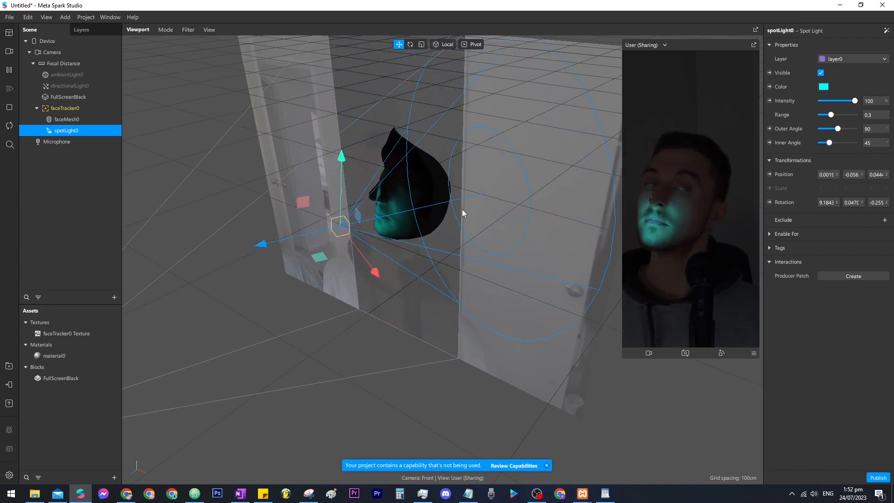
- Duplicate the cyan spot light and raise the copy to a Y position of about 0.033
left_click(77, 119)
left_click(91, 131)
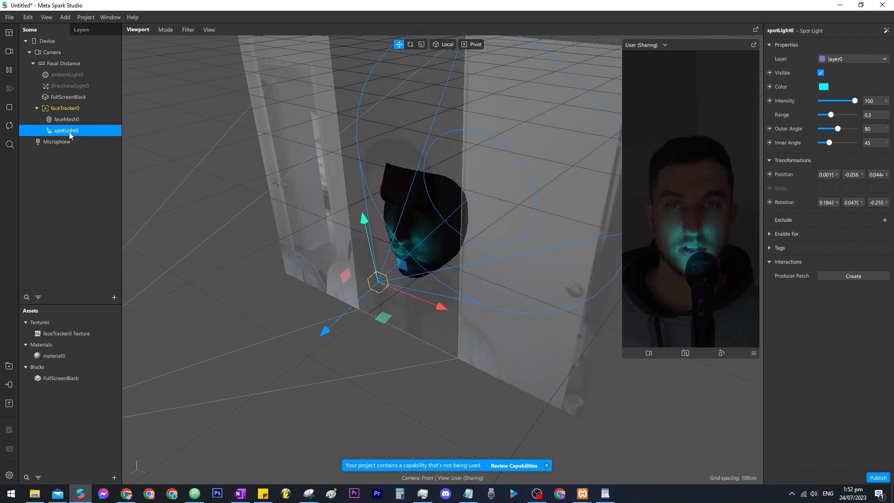
key("ctrl+d")
left_click(72, 142)
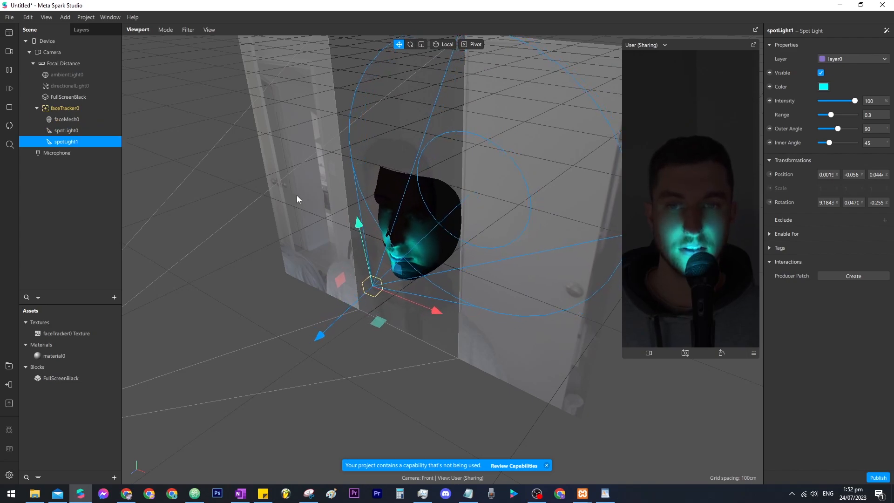
left_click_drag(366, 239, 370, 163)
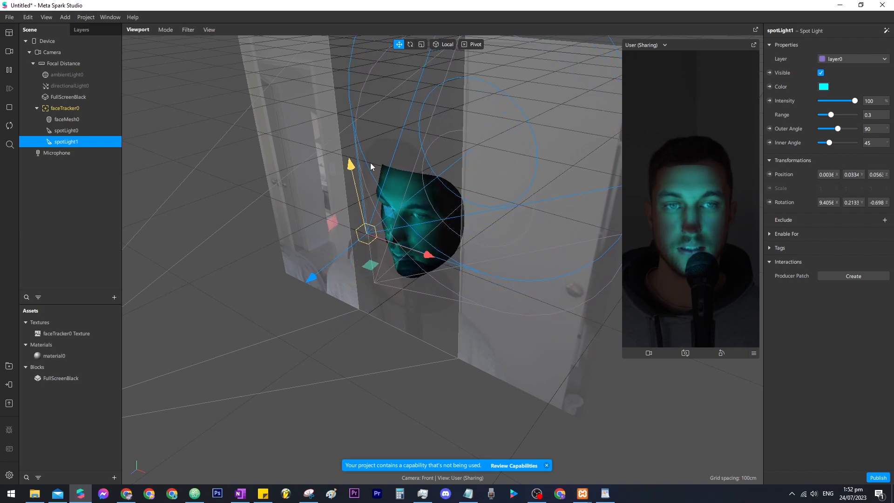
- Colour the duplicated spot light magenta and reduce its intensity to 67%
left_click(823, 87)
left_click_drag(458, 189, 458, 158)
left_click(517, 327)
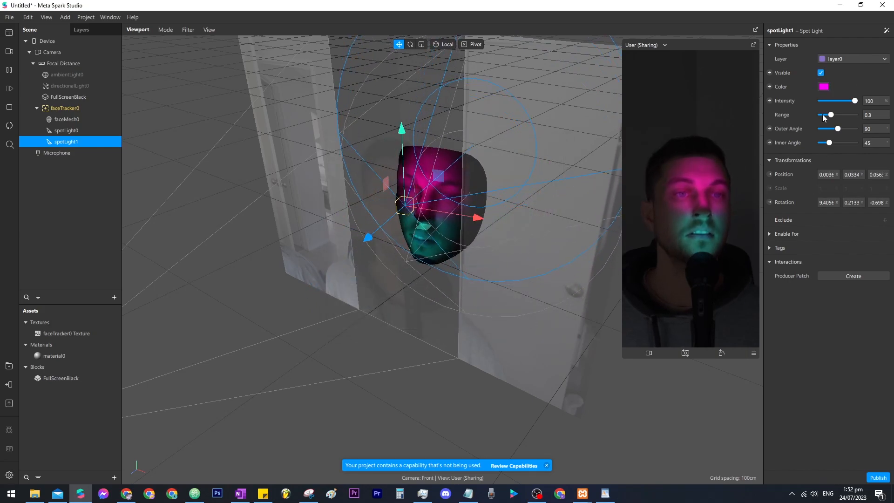
left_click_drag(855, 101, 845, 103)
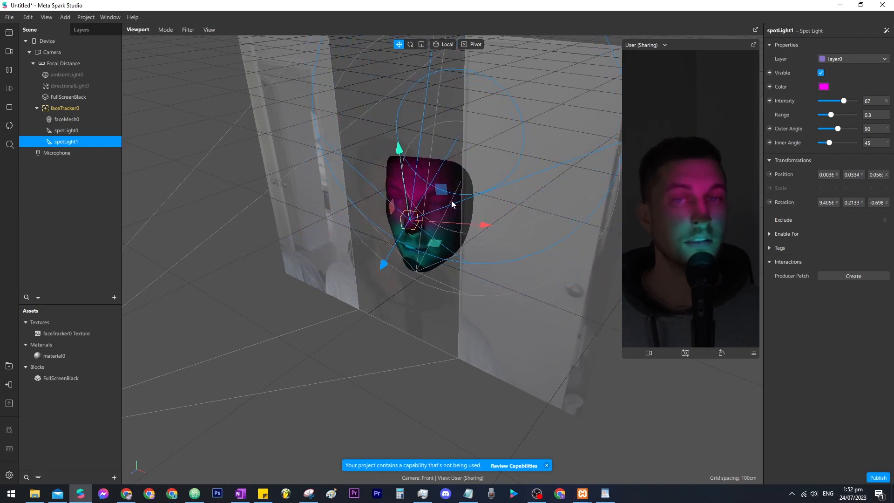
- Shift the duplicated spot light sideways to an X position of about -0.049 and colour it white (#ffffff)
left_click_drag(431, 252, 413, 246)
left_click(823, 86)
left_click_drag(470, 222, 462, 304)
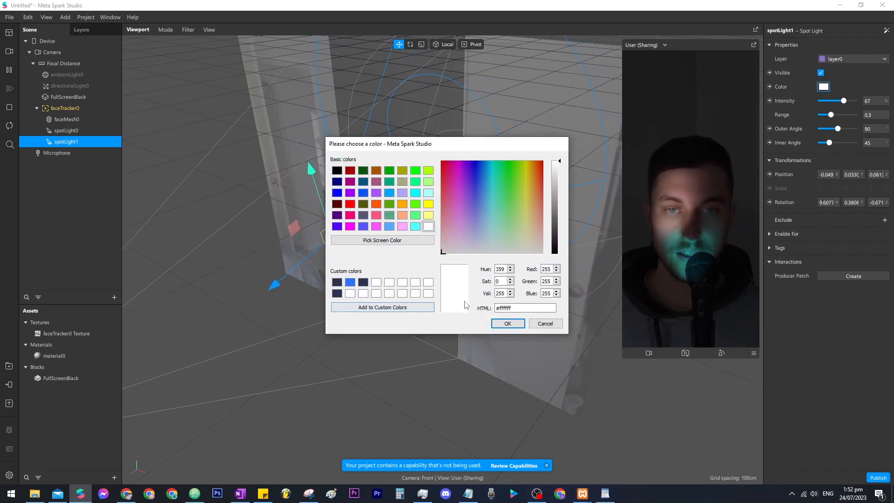
left_click(507, 323)
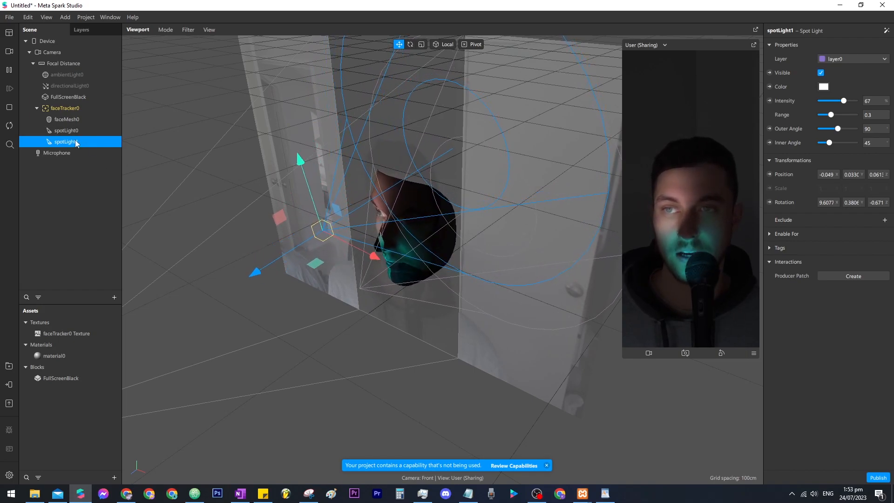
- Import the faceAlpha image from the v4face4 folder into the project's textures
key("alt+Tab")
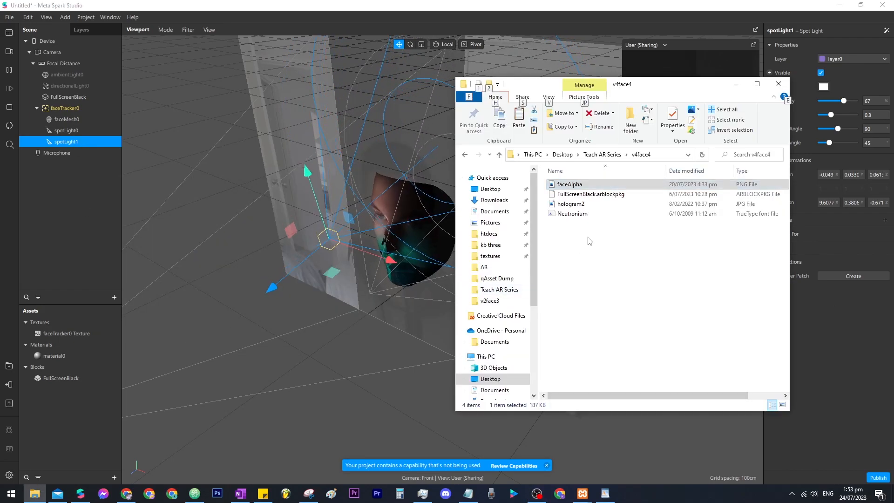
left_click(569, 185)
left_click_drag(572, 186, 67, 416)
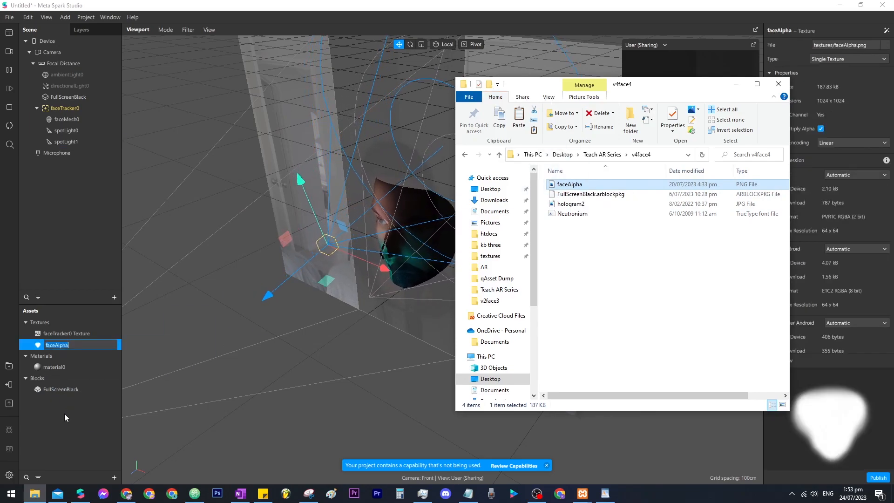
left_click(51, 344)
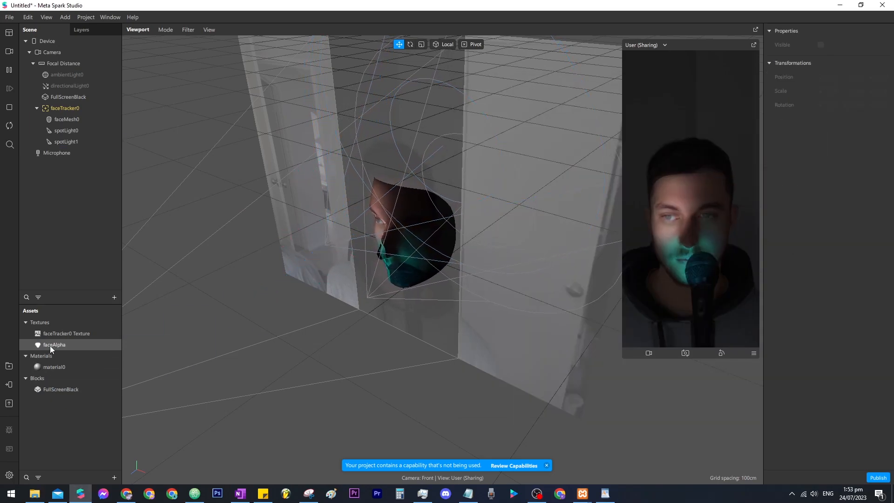
- Enable Alpha on the face mesh's material0 and assign faceAlpha as its alpha texture
left_click(74, 120)
left_click(827, 232)
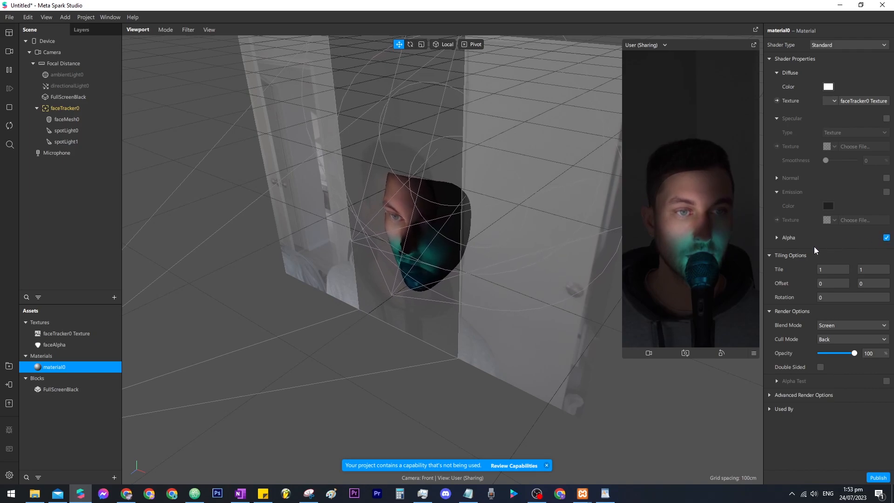
left_click(777, 238)
left_click(829, 266)
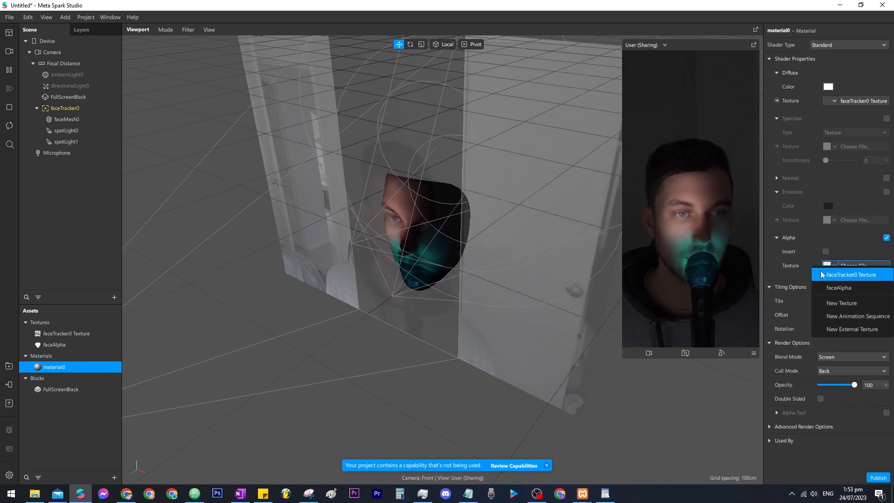
left_click(837, 287)
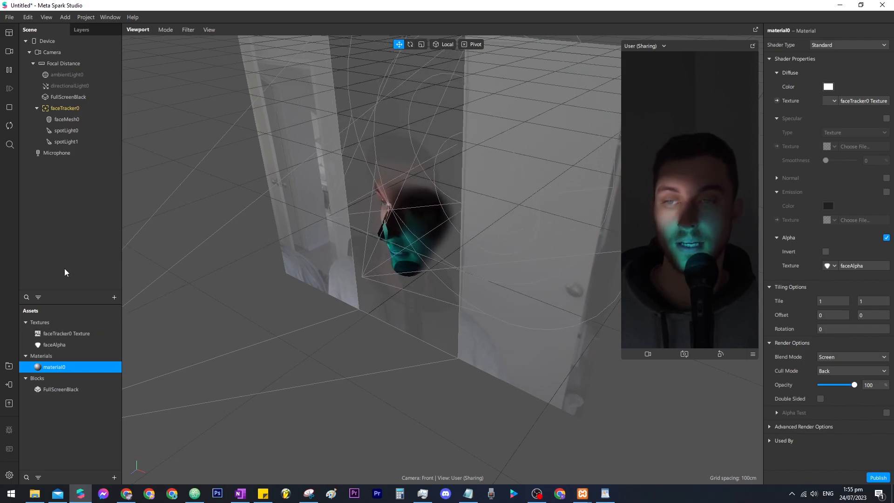
- Import the hologram2 image from the v4face4 folder into the project's textures
key("alt+Tab")
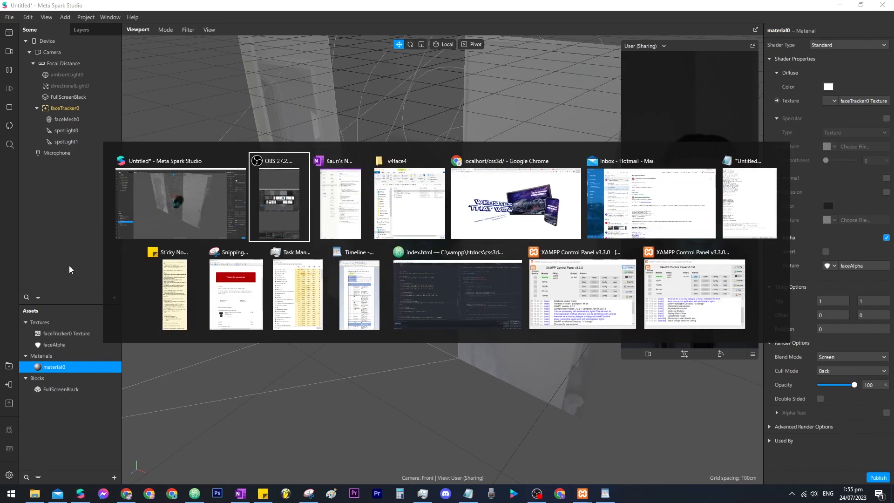
left_click(406, 201)
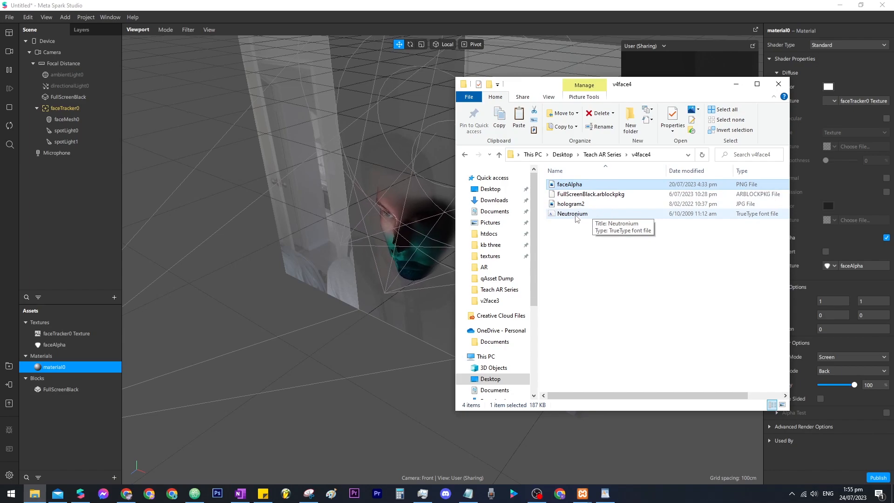
left_click(565, 204)
left_click_drag(572, 206, 52, 429)
left_click(77, 442)
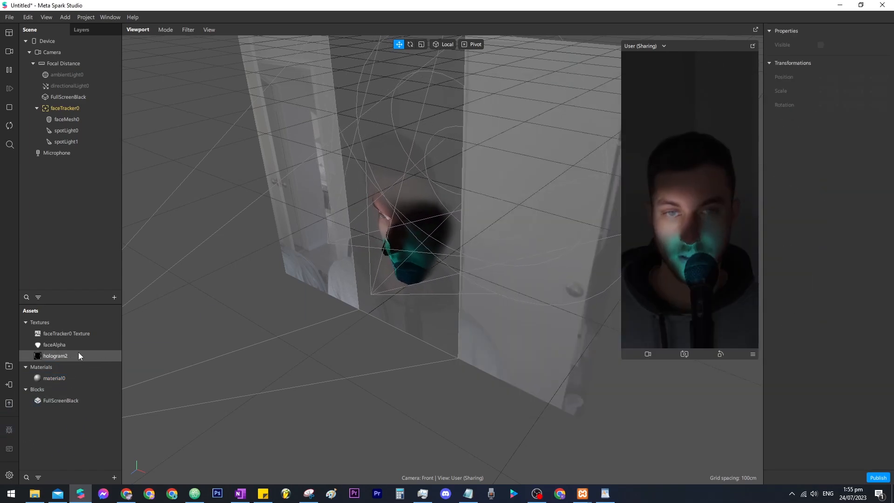
- Apply the Spin animate action to the hologram2 texture to create a plane, and delete the generated animation patches
right_click(36, 357)
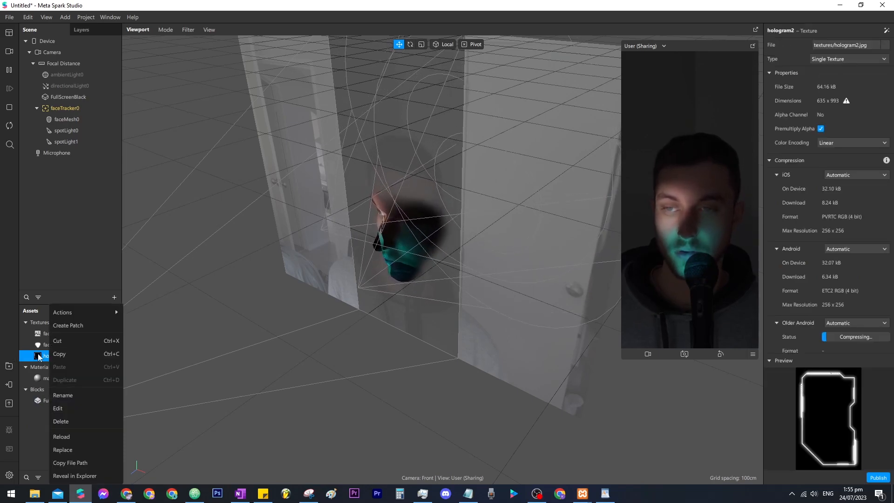
mouse_move(95, 311)
mouse_move(163, 356)
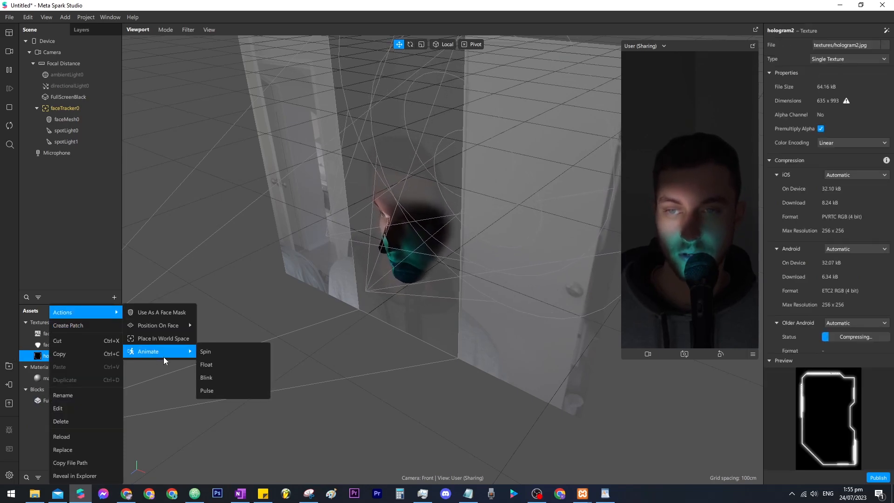
left_click(236, 355)
left_click_drag(451, 403, 436, 398)
key("Delete")
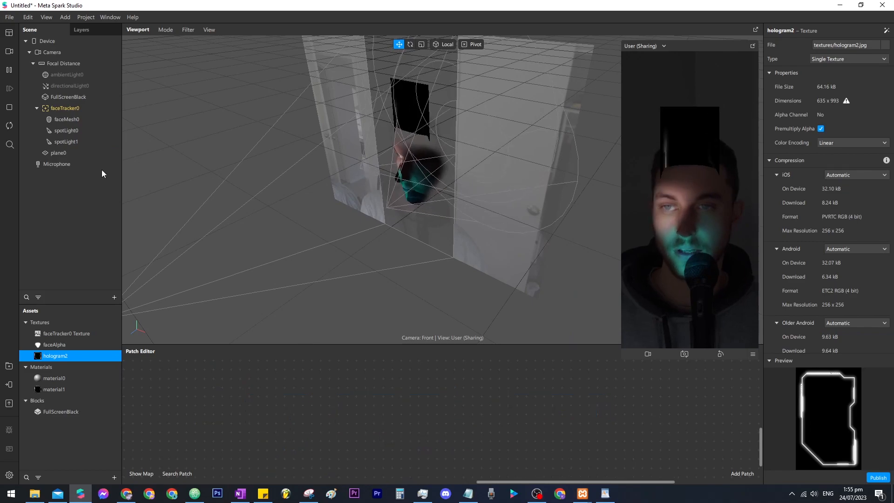
- Set the hologram plane's material to the Flat shader type with the Screen blend mode
left_click(77, 152)
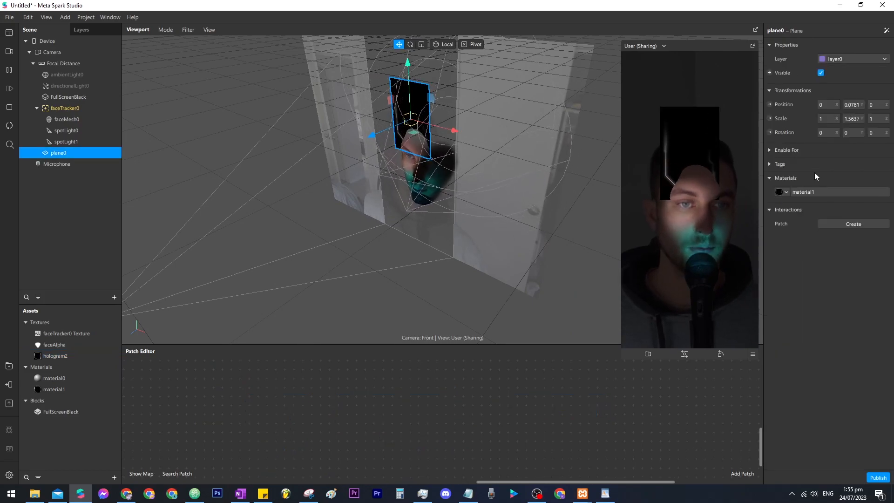
left_click(807, 193)
left_click(836, 44)
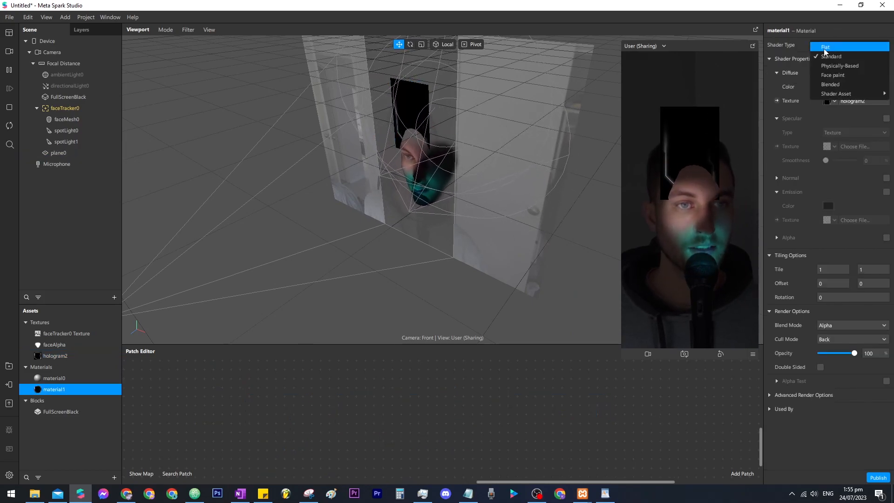
key("Return")
left_click(845, 220)
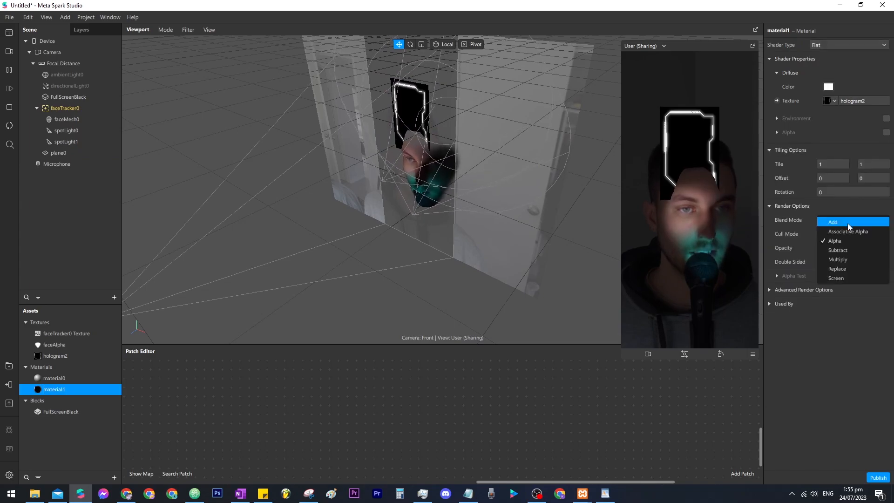
left_click(837, 279)
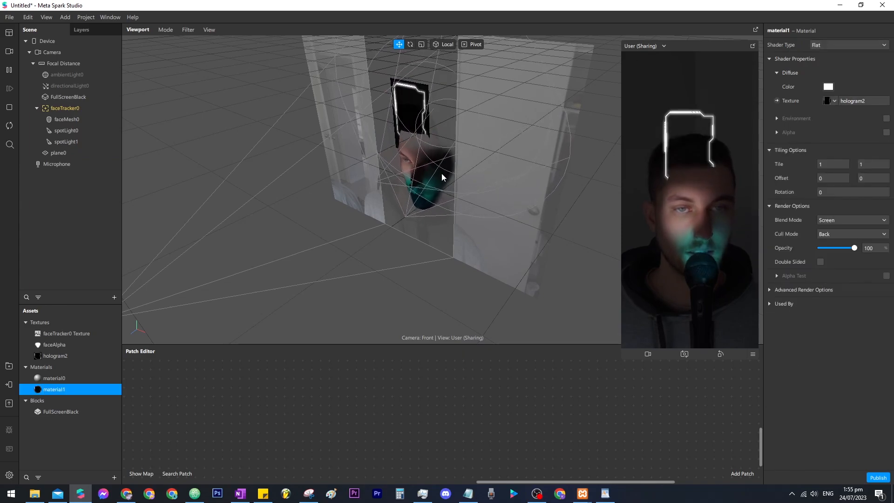
- Nest plane0 under faceTracker0 and lower it over the mouth to a Y position of about -0.044
left_click(61, 152)
left_click_drag(71, 155, 80, 110)
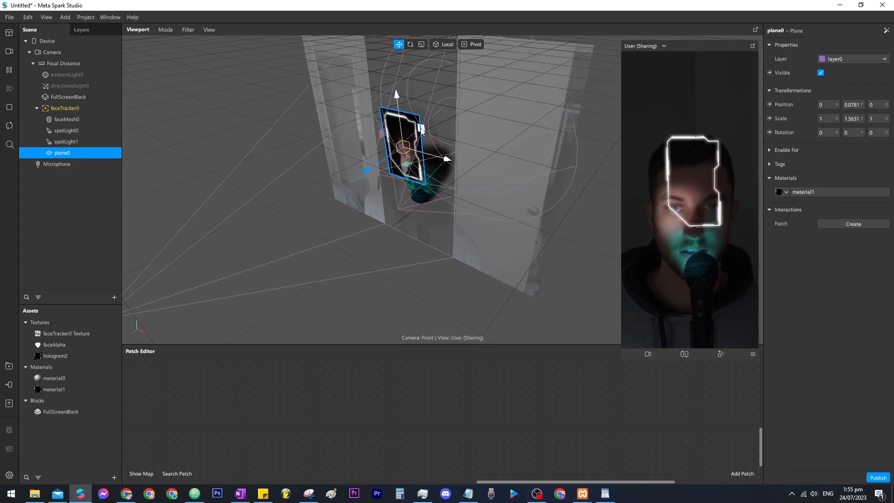
left_click_drag(418, 141, 428, 185)
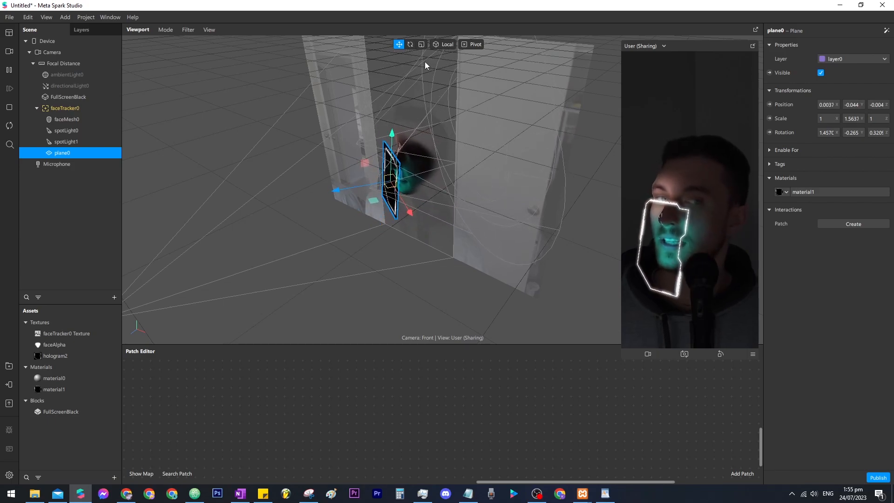
- Move plane0 in front of the face, rotate it about 88° around Z, and scale it to about 0.67 by 1.04
left_click_drag(361, 209, 343, 216)
left_click(409, 44)
mouse_move(386, 170)
left_mouse_down()
mouse_move(359, 199)
mouse_move(377, 185)
left_mouse_up()
left_click(420, 44)
left_click(399, 44)
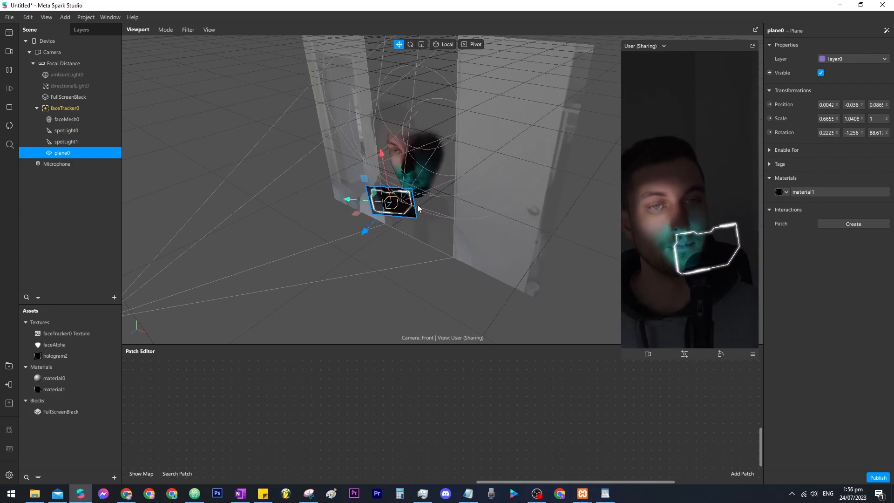
- Colour plane0's material cyan (#00ffea) and adjust the plane to a Z position of about 0.071
double_click(814, 192)
left_click(828, 87)
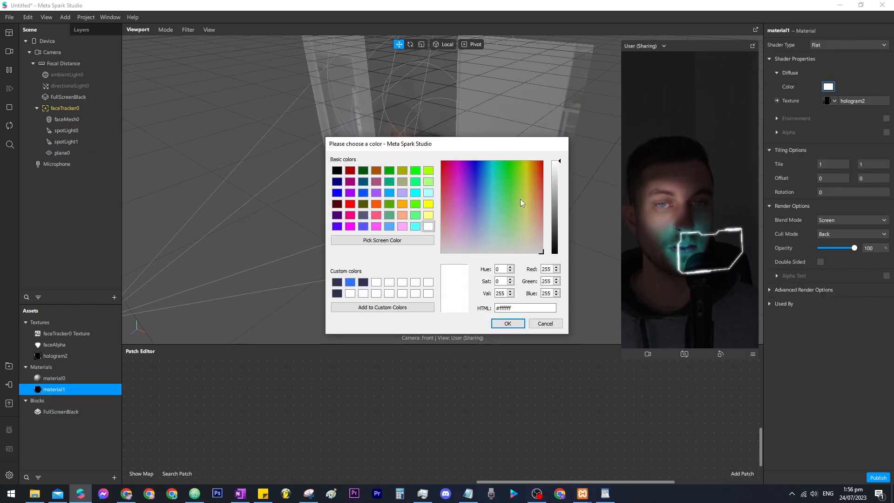
left_click(497, 162)
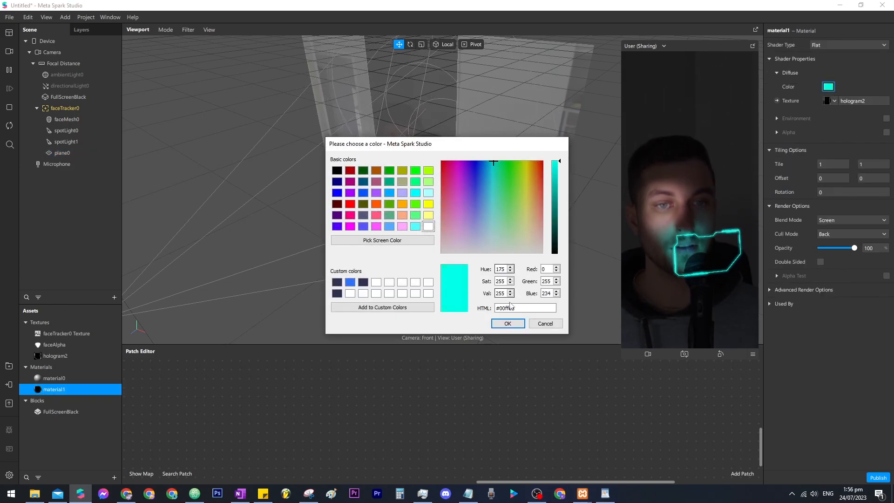
left_click(505, 323)
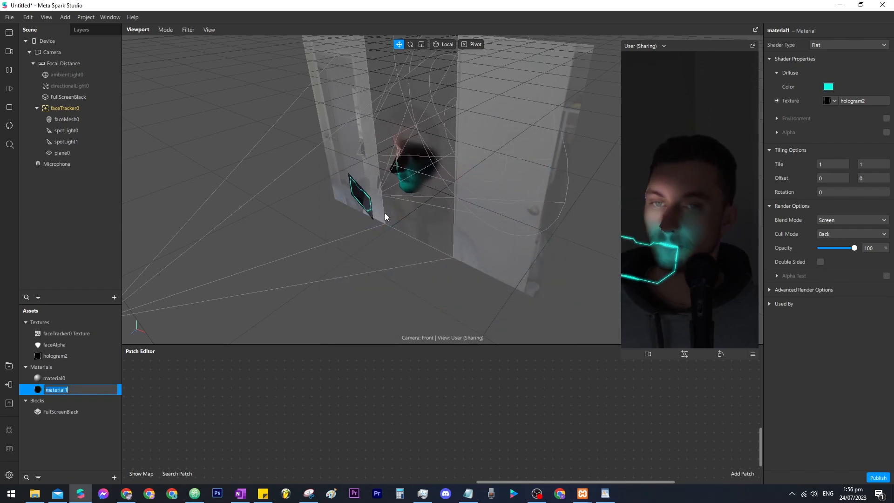
left_click(363, 207)
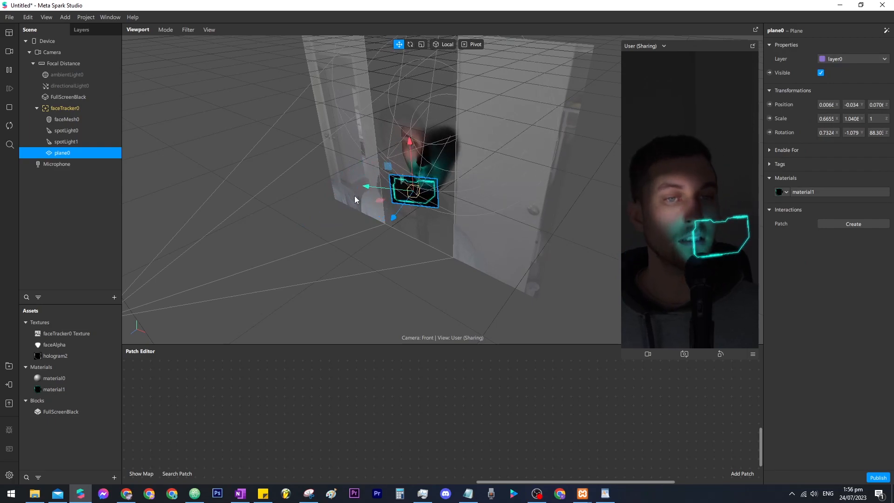
- Colour spotLight1 magenta (#ff00ea)
left_click(83, 132)
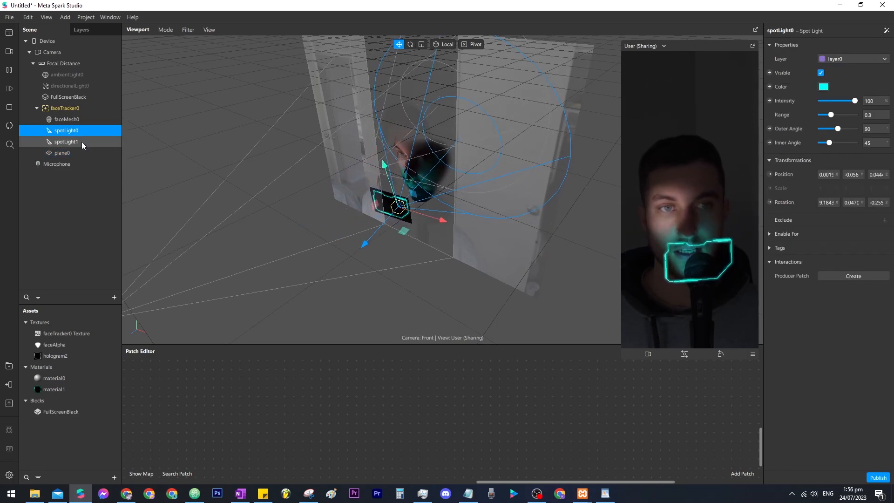
left_click(82, 141)
left_click(823, 86)
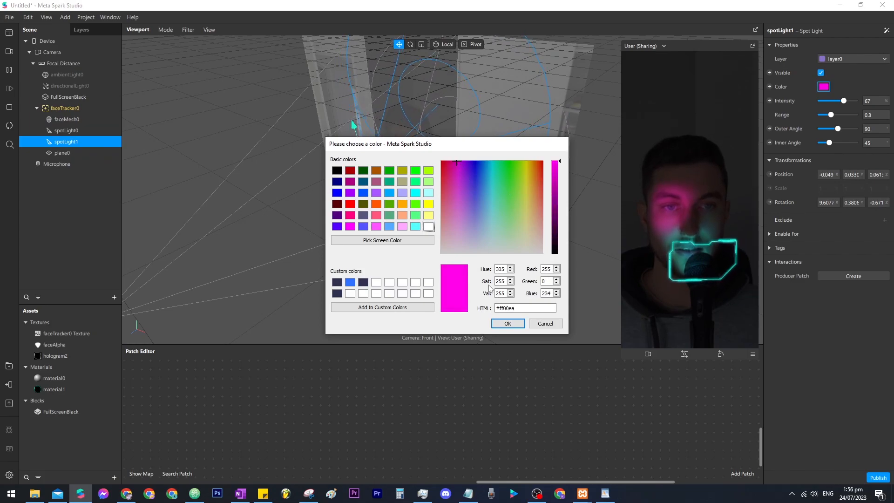
left_click(508, 324)
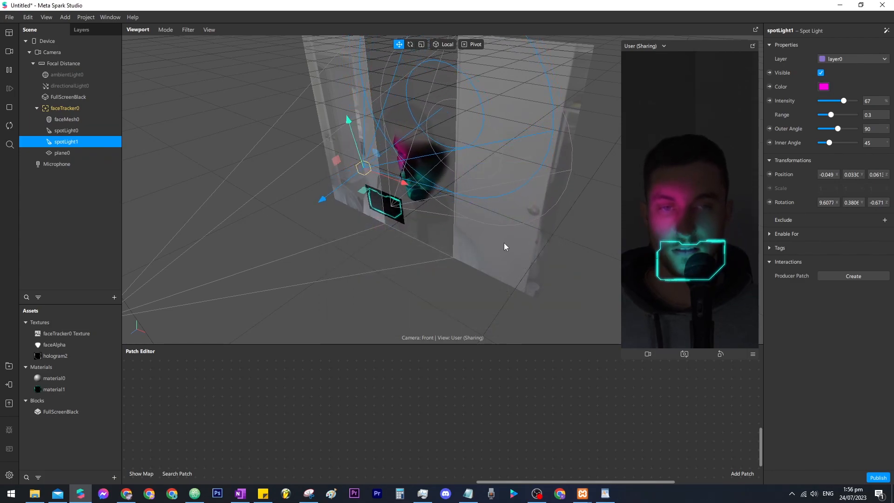
- Duplicate the hologram plane and colour the copy's material magenta (#f700ff)
left_click(85, 153)
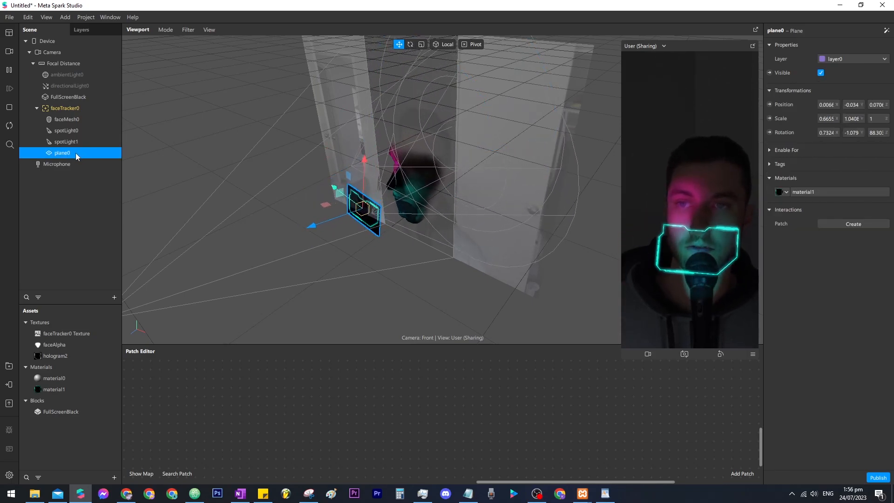
key("ctrl+d")
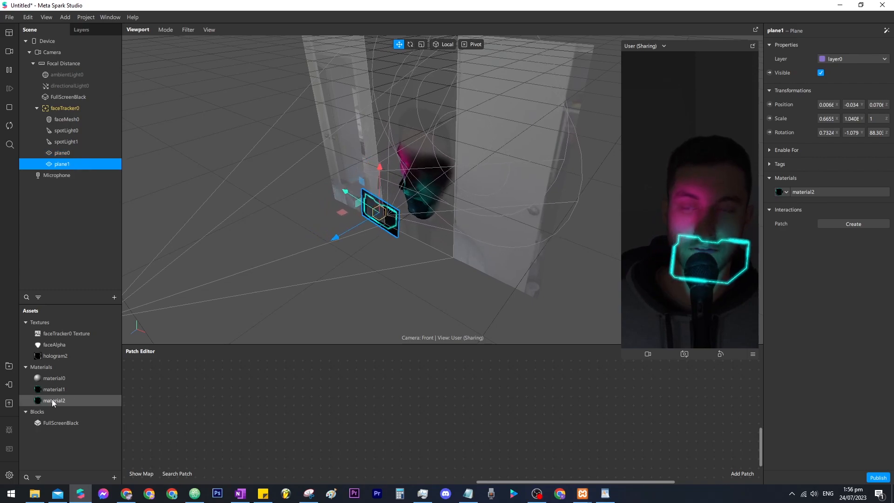
left_click(807, 195)
left_click(827, 87)
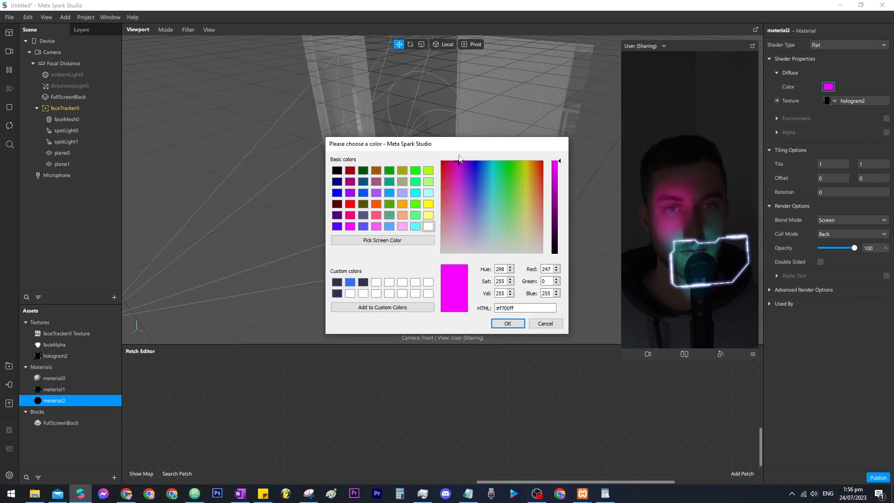
left_click(507, 323)
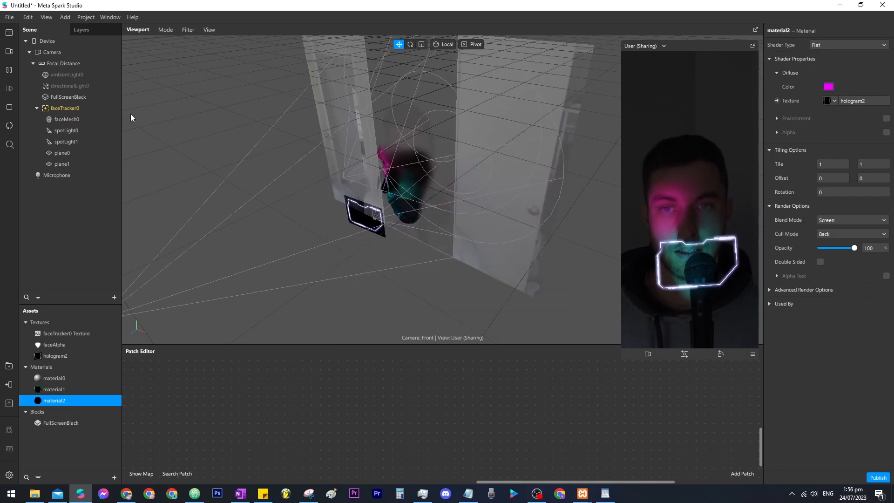
- Move the magenta plane up beside the eye to about X -0.059, Y 0.035, and angle it about -32° around X
left_click(63, 164)
left_click_drag(366, 179, 346, 138)
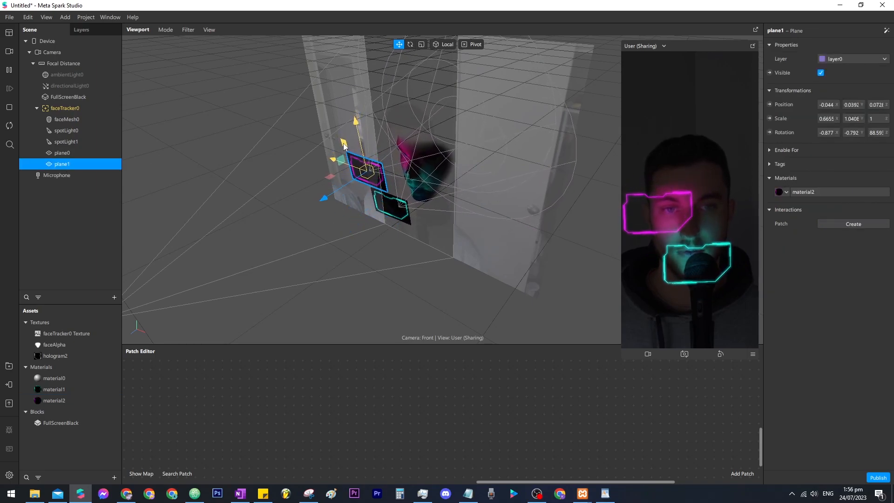
left_click_drag(344, 185, 349, 153)
key("w")
left_click_drag(355, 122, 355, 227, "alt")
key("e")
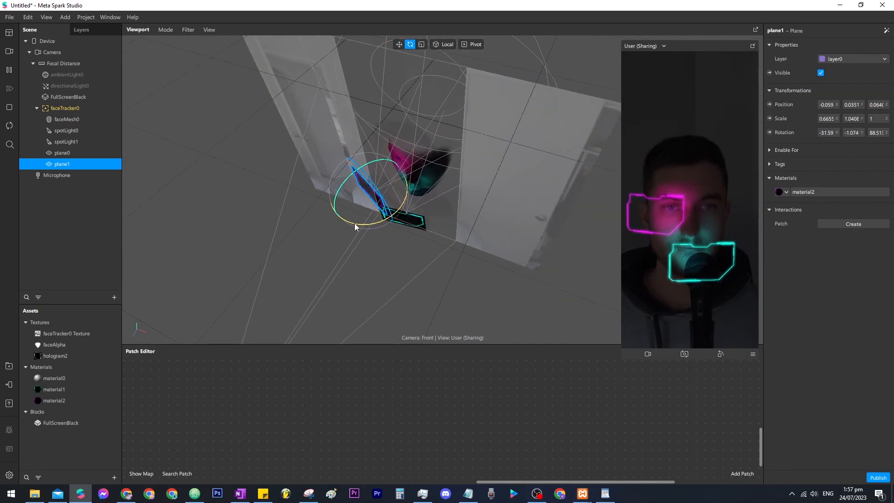
- Shift plane0 and spotLight0 together toward the opposite side of the face from the magenta plane, and adjust their rotation
left_click(77, 153)
left_click(80, 131, "ctrl")
key("w")
left_click_drag(412, 238, 444, 244)
left_click_drag(446, 249, 443, 225, "alt")
key("e")
left_click(431, 218)
left_click_drag(401, 203, 404, 194)
key("r")
key("w")
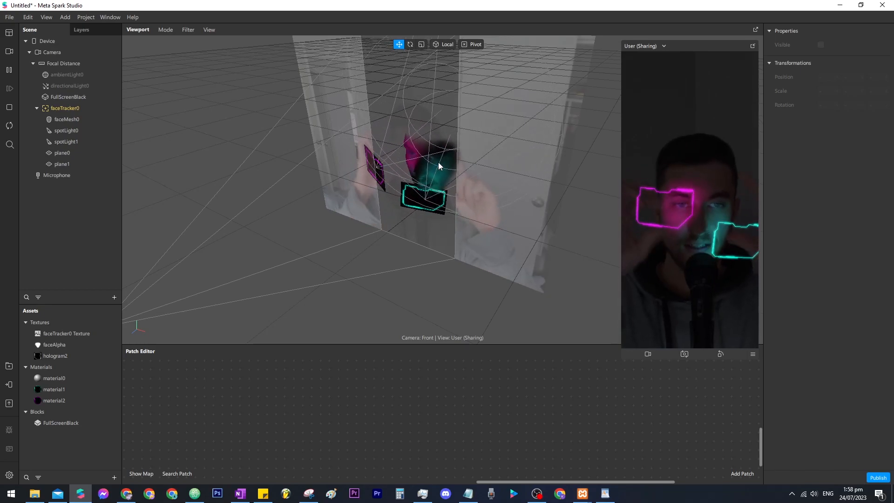
- Add two null objects, nullObject0 and nullObject1, under faceTracker0
right_click(78, 108)
mouse_move(109, 117)
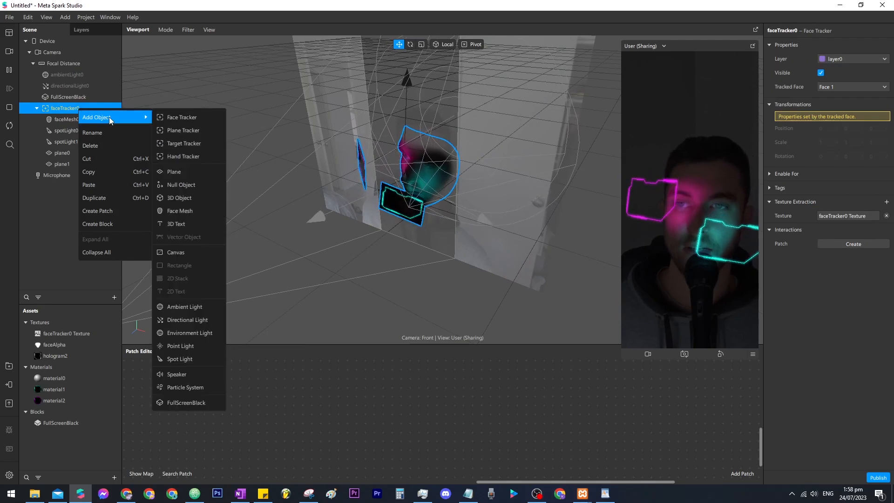
left_click(189, 184)
right_click(80, 107)
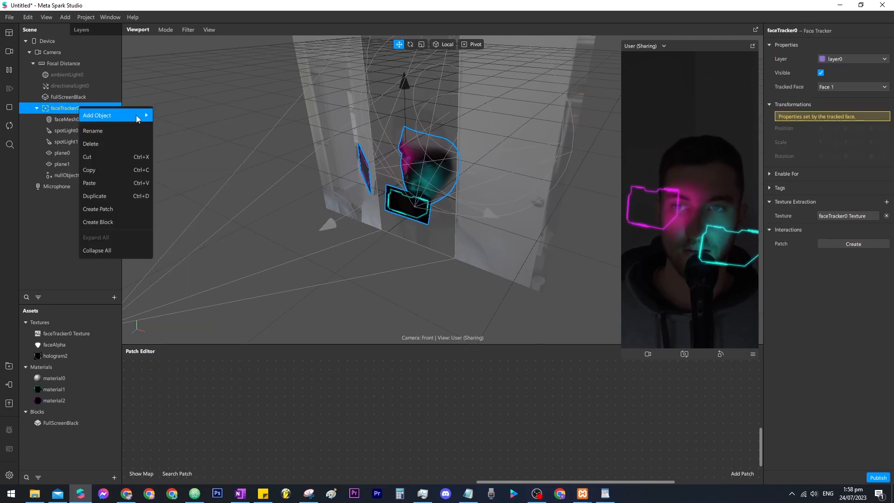
mouse_move(137, 117)
left_click(188, 185)
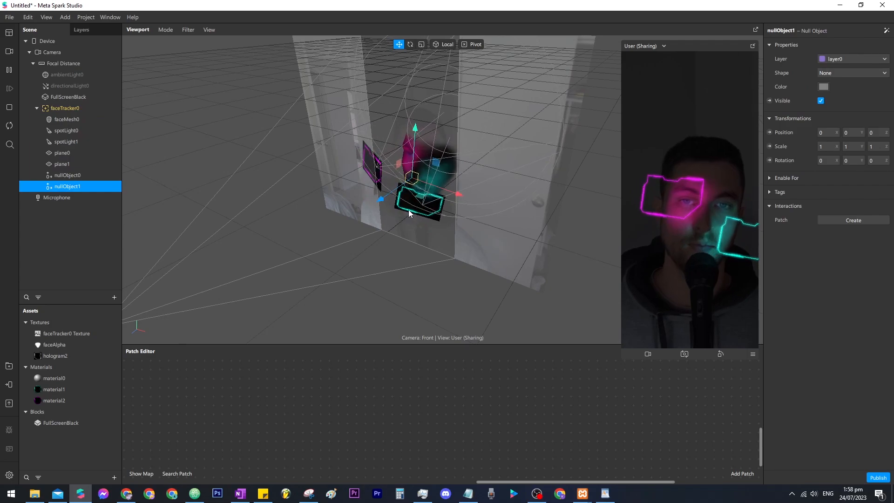
- Group spotLight0 and plane0 under nullObject0, and spotLight1 and plane1 under nullObject1
scroll(414, 212, "up", 3)
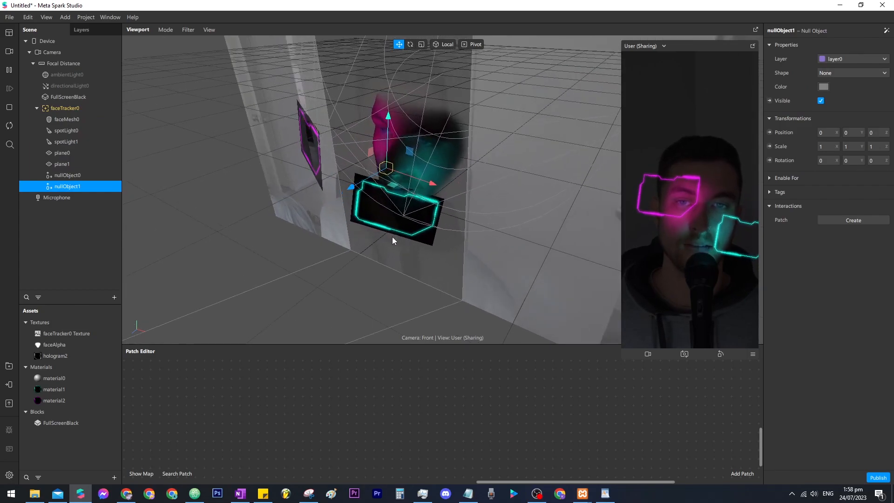
left_click(72, 134)
left_click(73, 154, "ctrl")
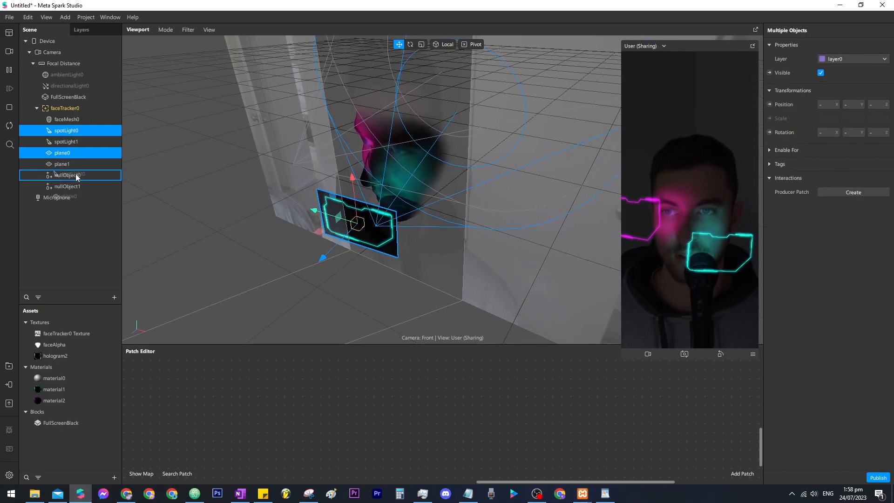
left_click_drag(77, 177, 76, 177)
left_click(73, 132)
left_click(69, 140, "ctrl")
left_click_drag(69, 139, 80, 187)
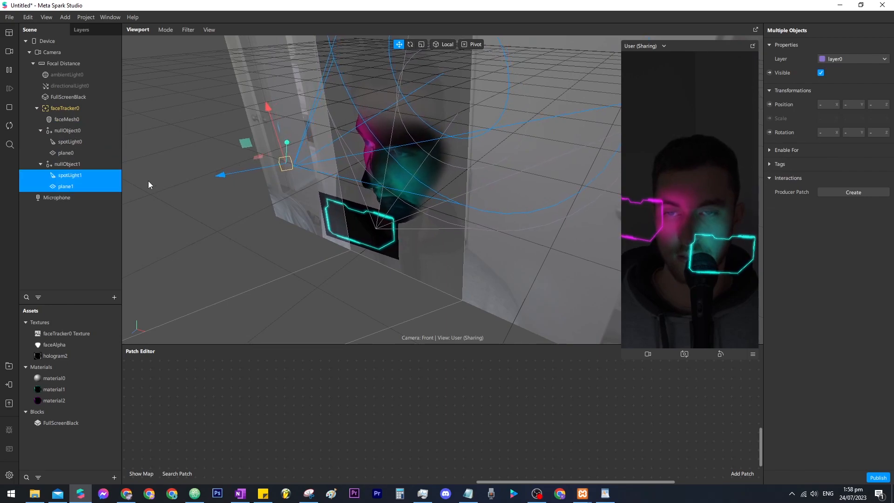
- Create Visible patches for nullObject0 and nullObject1, and add the faceTracker0 patches to the patch graph
left_click(80, 163)
left_click(56, 131, "ctrl")
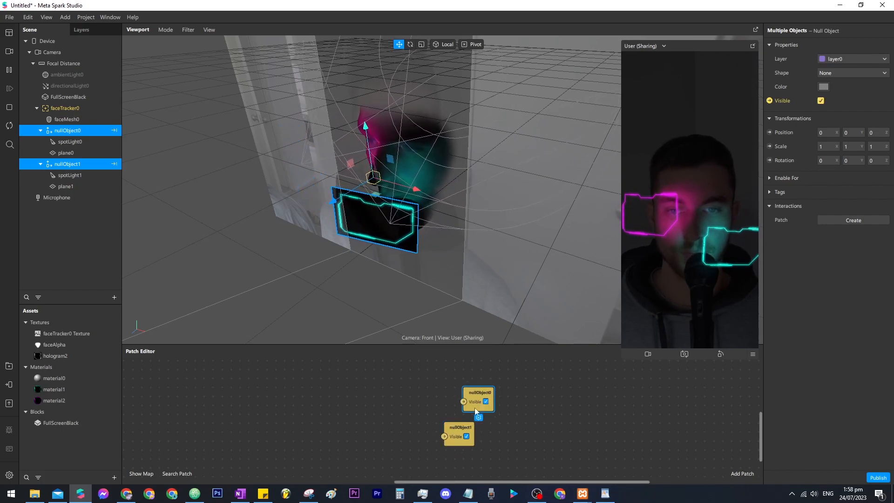
left_click(65, 108)
left_click_drag(80, 110, 165, 392)
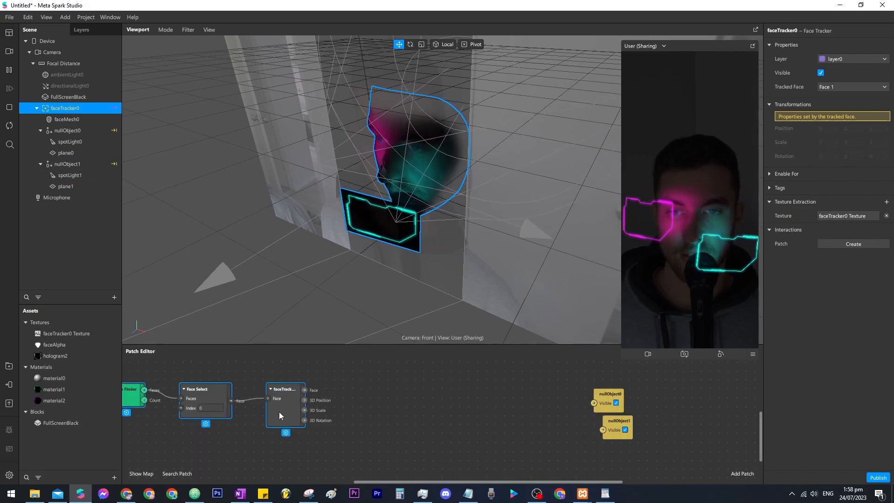
- Feed the face tracker's Face output into a Blink patch, and the Blink patch into the Flip input of a Switch
left_click_drag(340, 388, 352, 388)
type("n")
key("BackSpace")
type("blink")
key("Return")
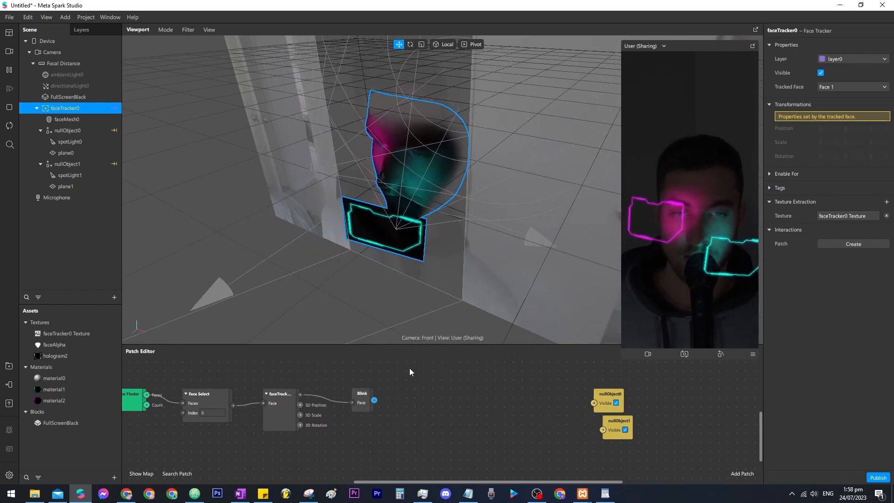
left_click_drag(406, 404, 448, 373)
type("swi")
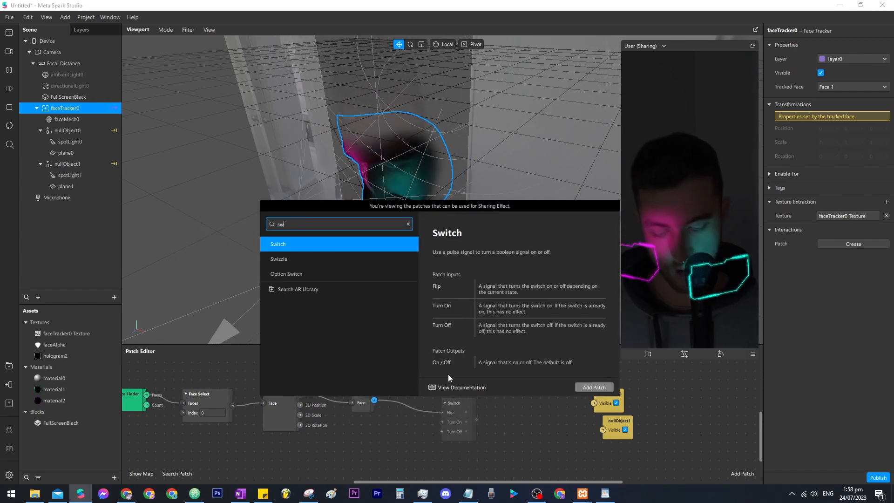
key("Return")
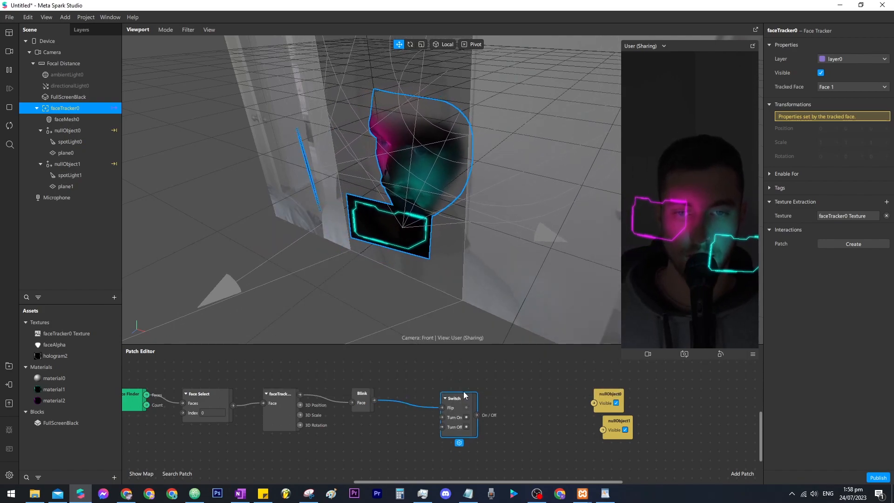
- Connect the Switch output to nullObject0's Visible patch, and route it through a Not patch to nullObject1's Visible patch
left_click_drag(601, 406, 594, 403)
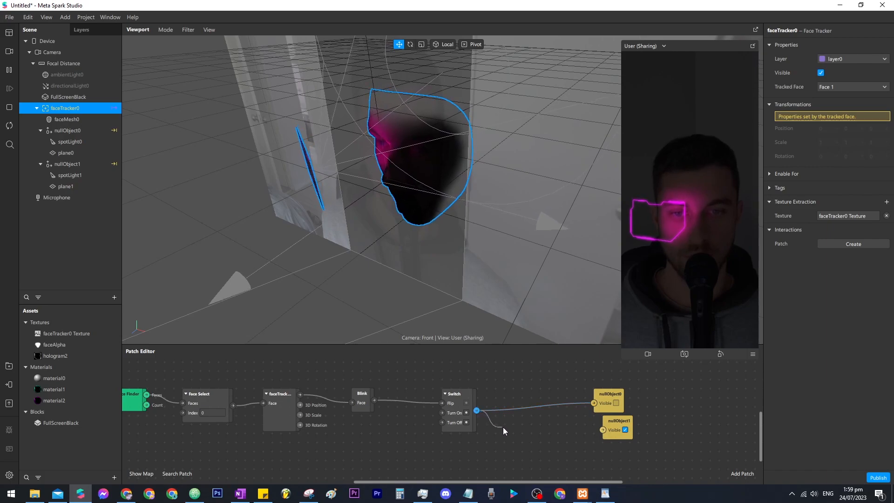
left_click_drag(494, 424, 508, 423)
type("not")
key("Return")
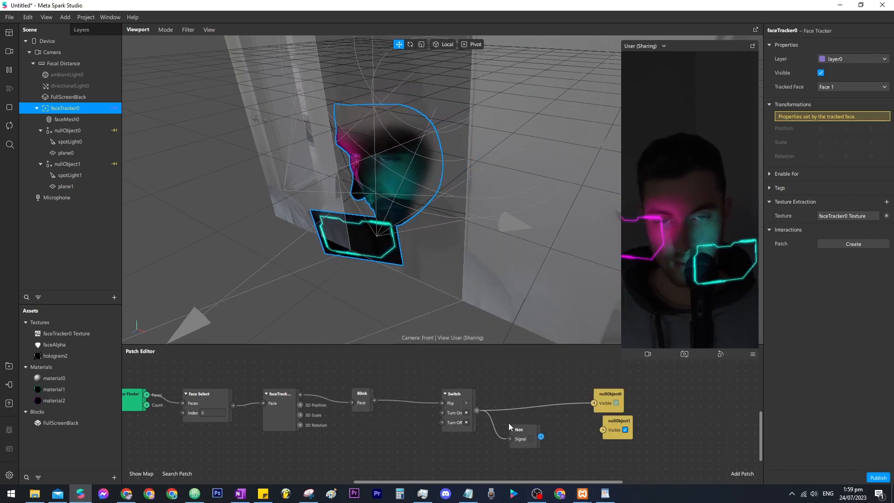
left_click_drag(548, 438, 603, 430)
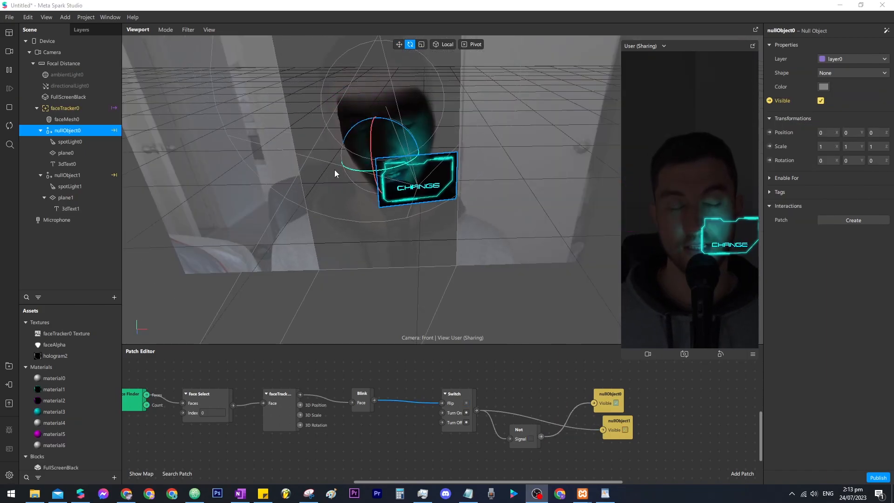
left_click(73, 164)
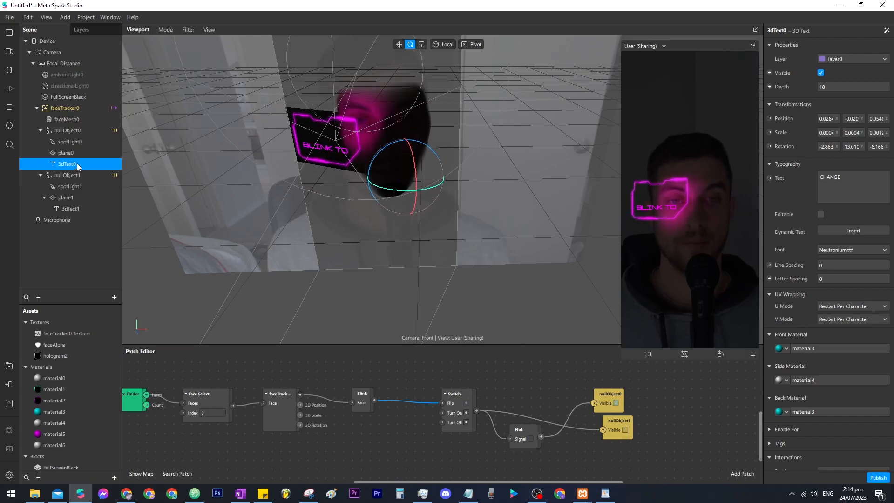
left_click(67, 130)
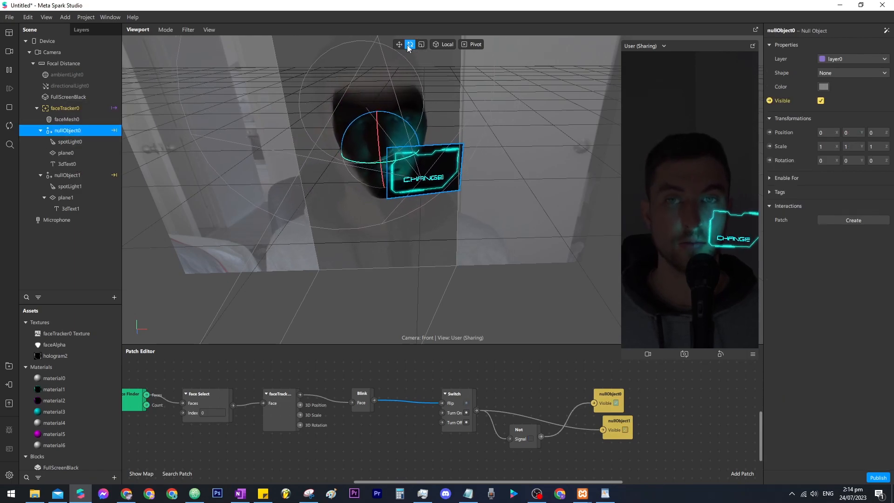
left_click_drag(402, 124, 407, 54)
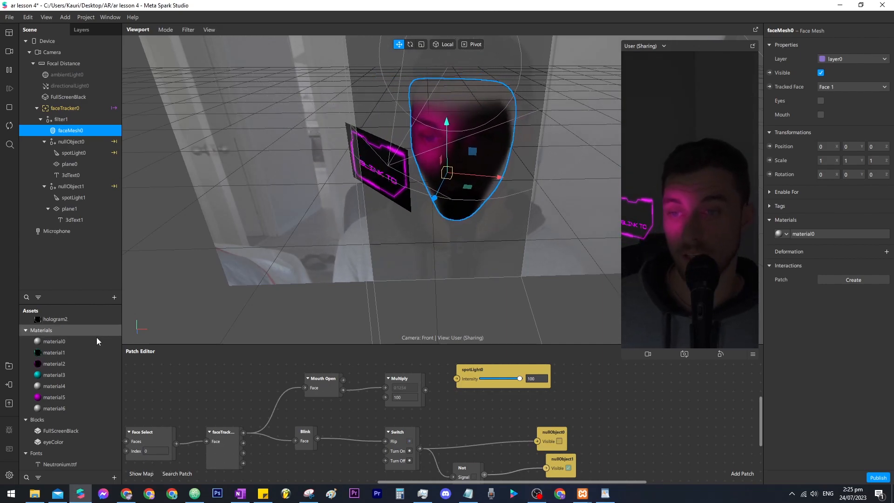
- Add an instance of the eyeColor block to the scene and enable Eyes on faceMesh0
left_click(37, 495)
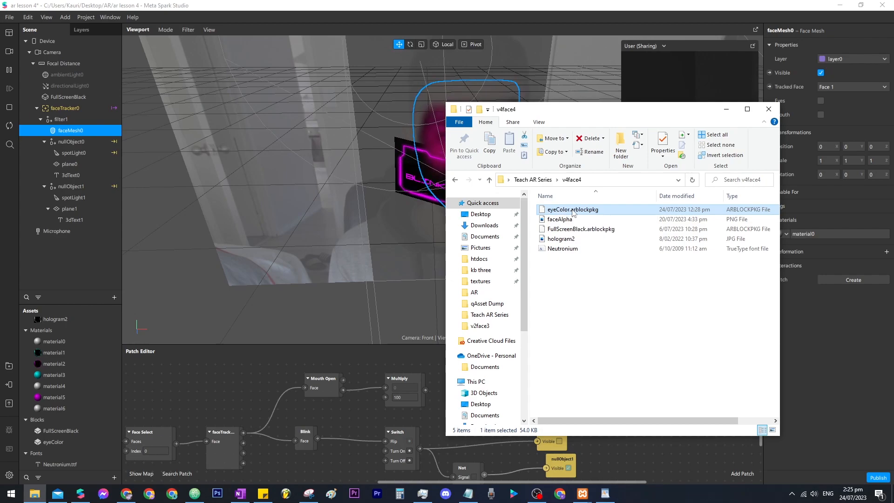
left_click(72, 420)
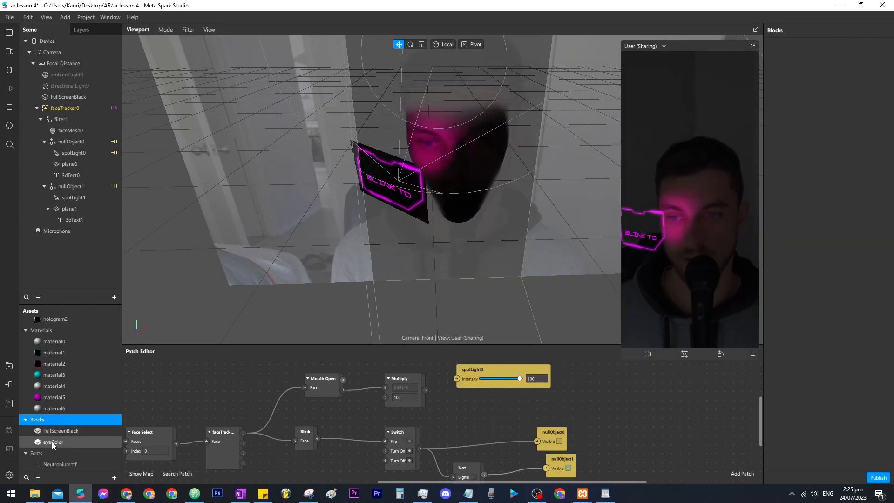
left_click(69, 446)
right_click(39, 445)
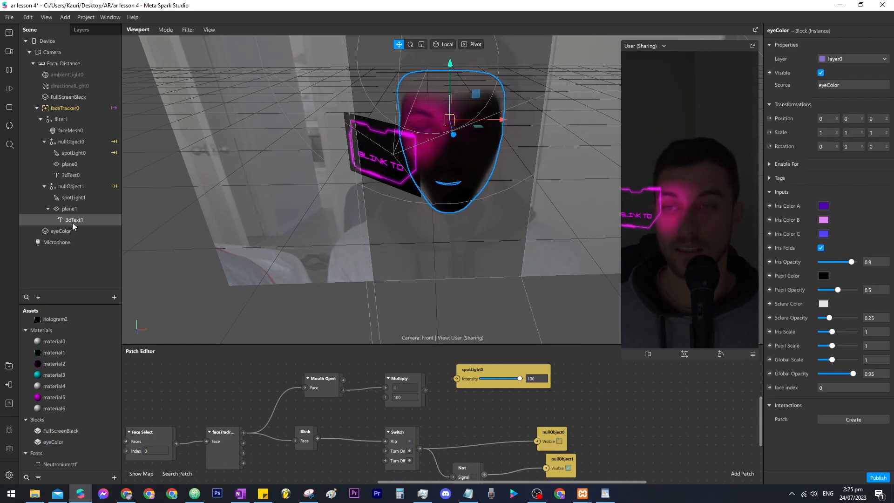
left_click(74, 130)
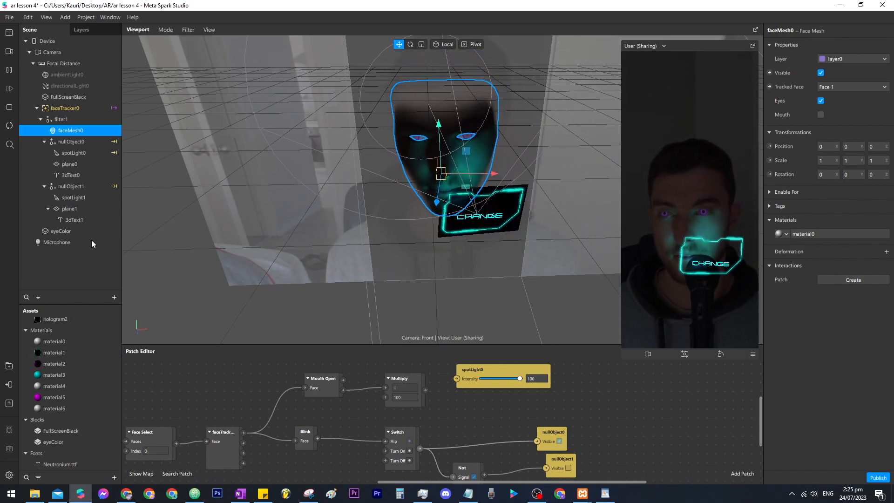
- Turn off Iris Folds on the eyeColor block and set its Iris Color B to cyan (#00f2ff)
left_click(65, 233)
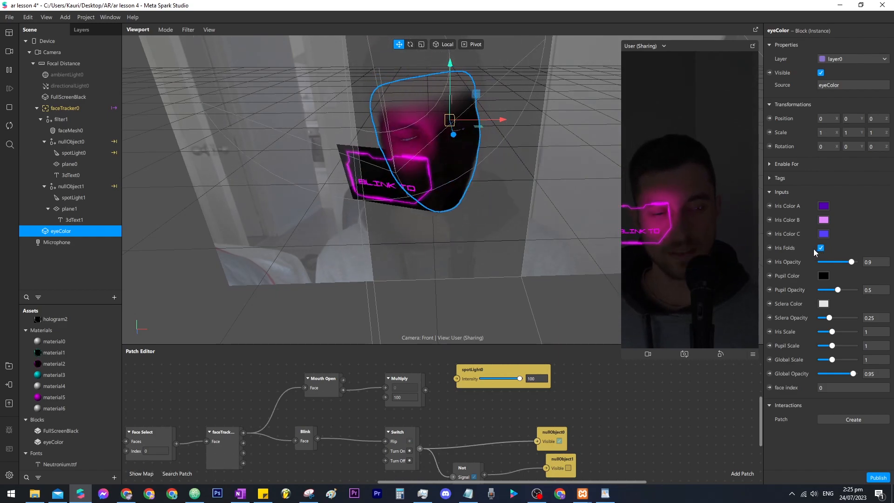
left_click(820, 247)
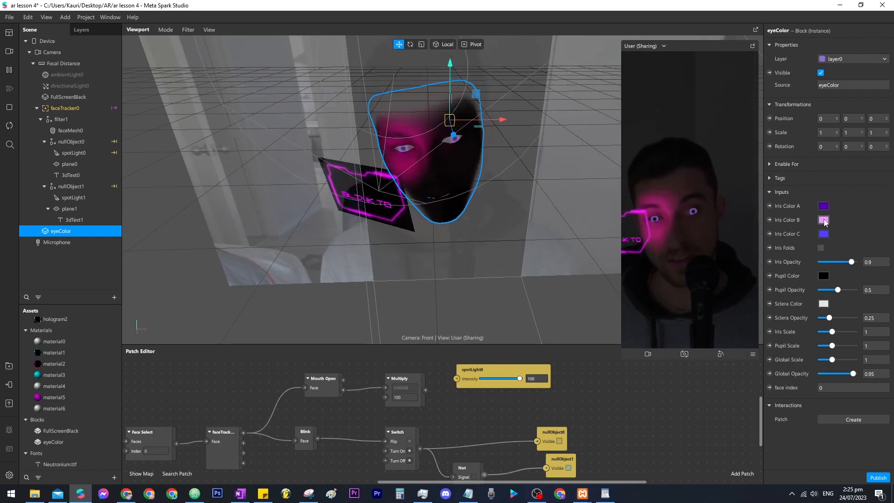
left_click(823, 219)
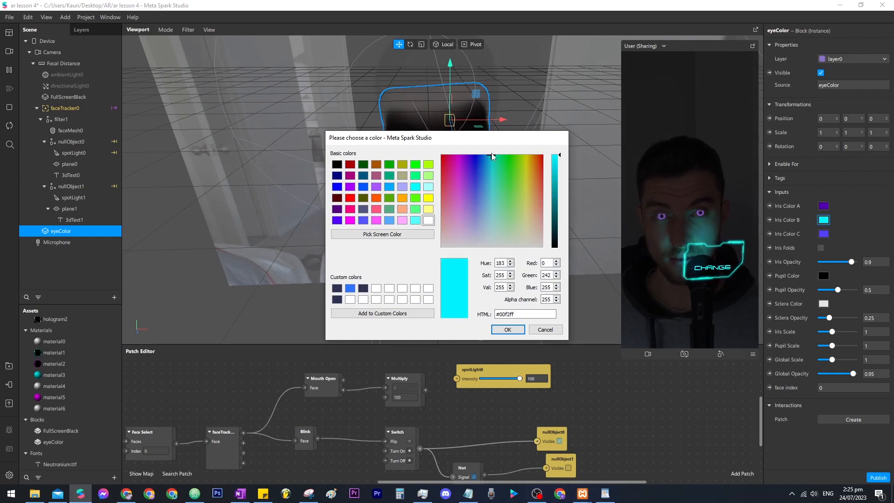
left_click(506, 329)
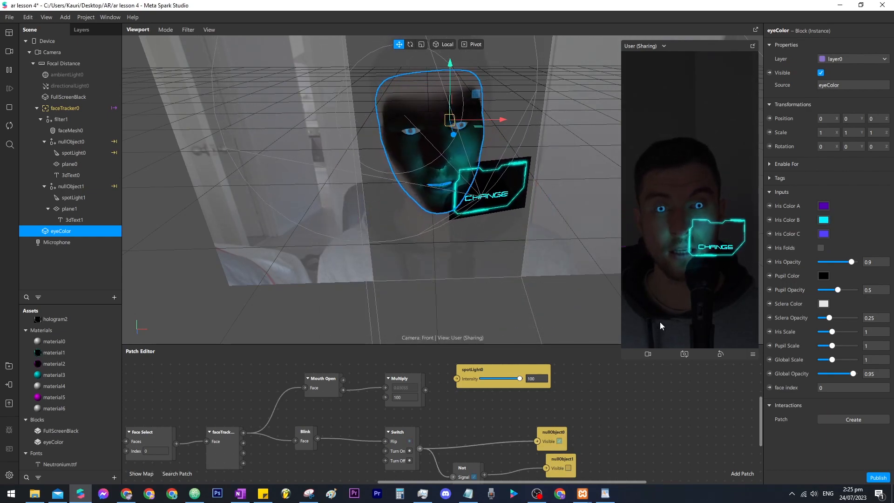
- Set the eyeColor block's Pupil Color to cyan, Pupil Opacity to 1 and Iris Opacity to about 0.795
left_click(822, 276)
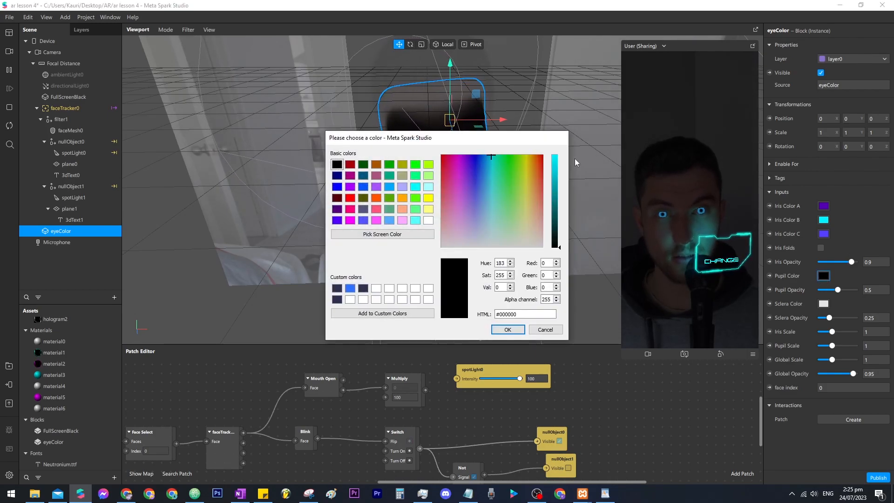
left_click(511, 329)
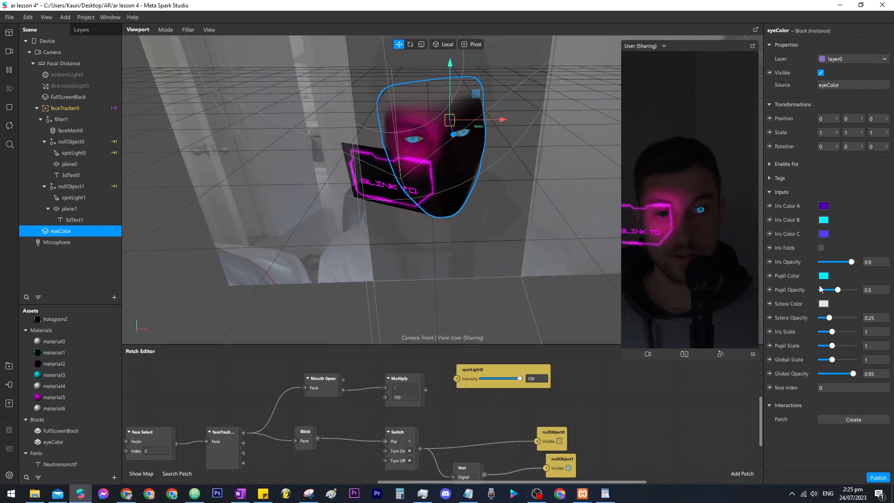
left_click_drag(835, 289, 866, 292)
left_click_drag(851, 262, 848, 266)
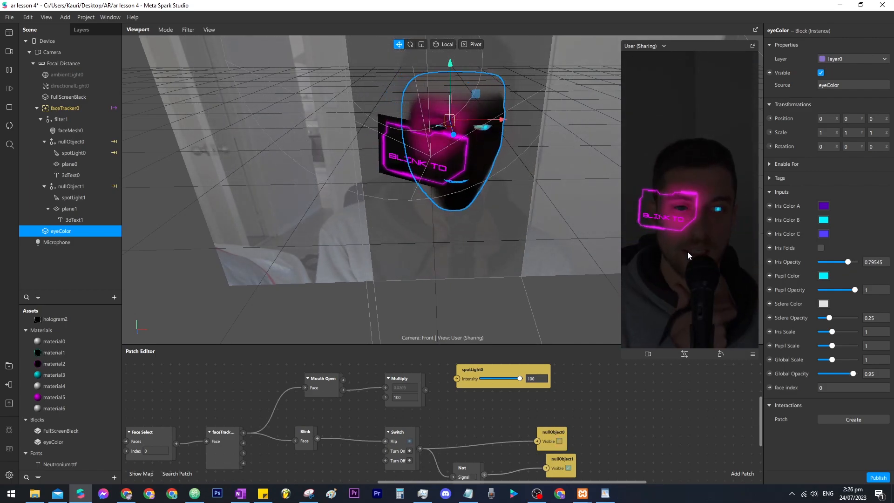
- Hide filter1 and FullScreenBlack to preview the eye colour on its own, and make both visible again
left_click(70, 119)
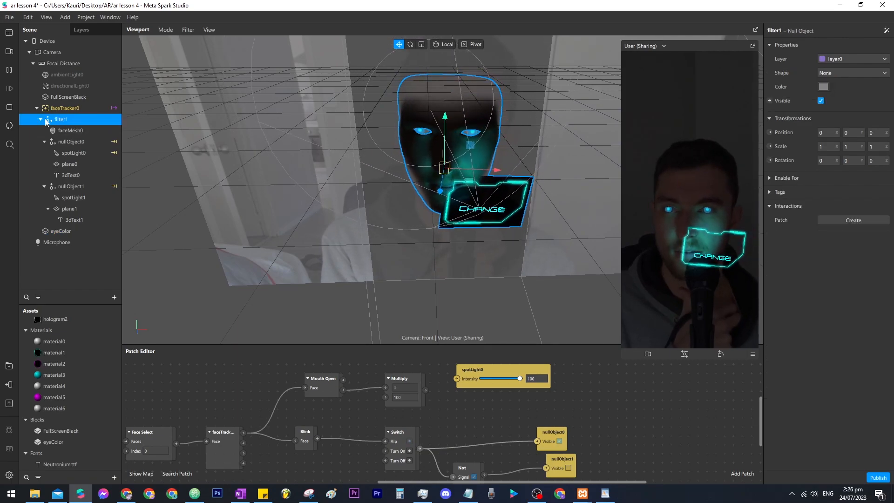
left_click(821, 100)
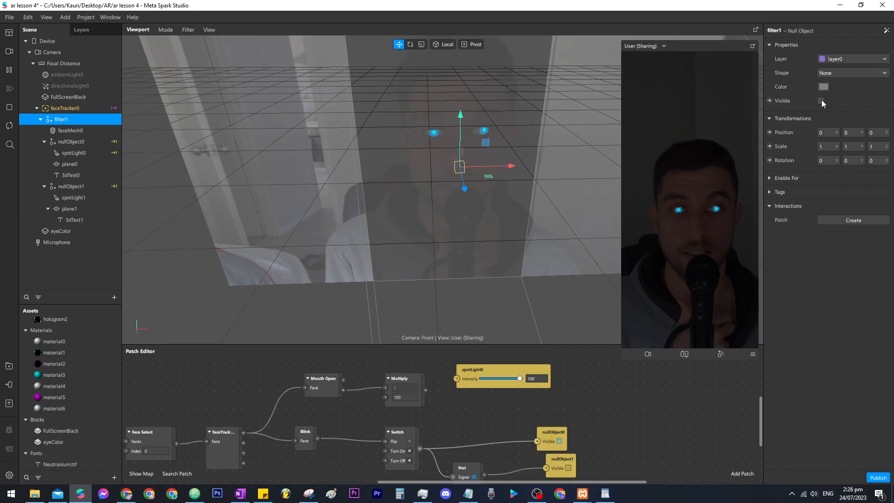
left_click(79, 98)
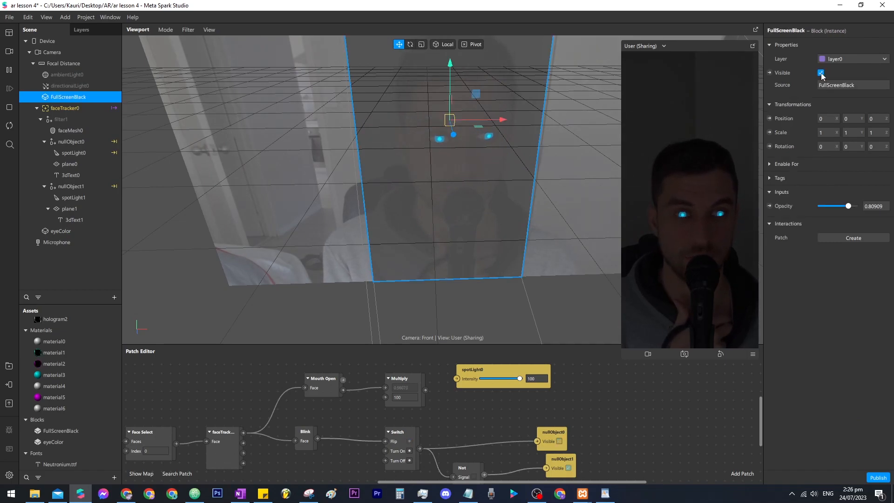
left_click(820, 73)
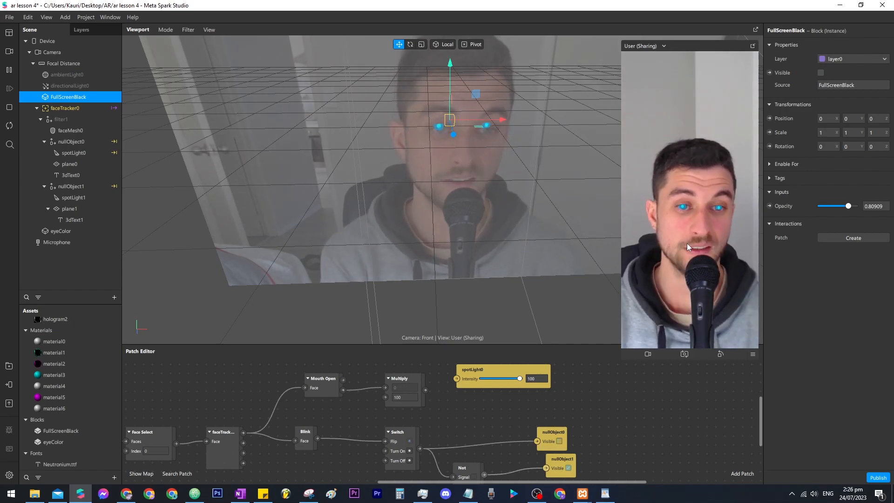
left_click(820, 73)
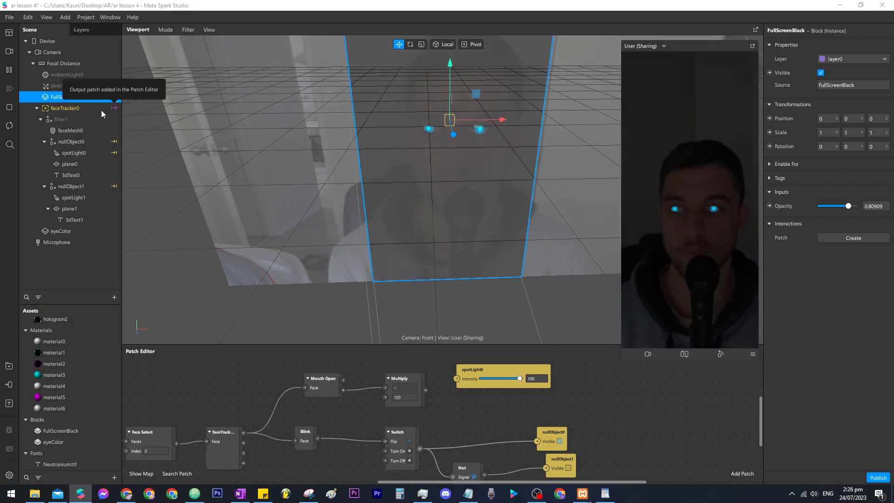
left_click(93, 119)
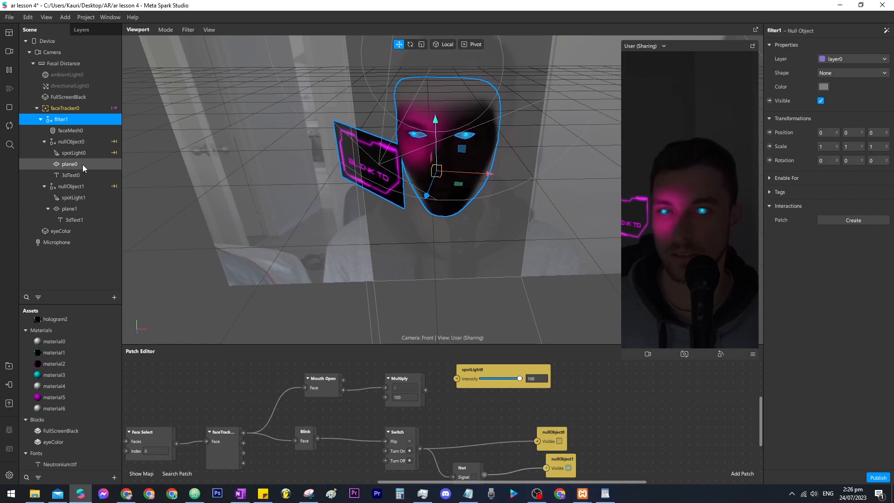
- Turn off writing to the depth buffer in the advanced render options of both material1 and material2
left_click(58, 363)
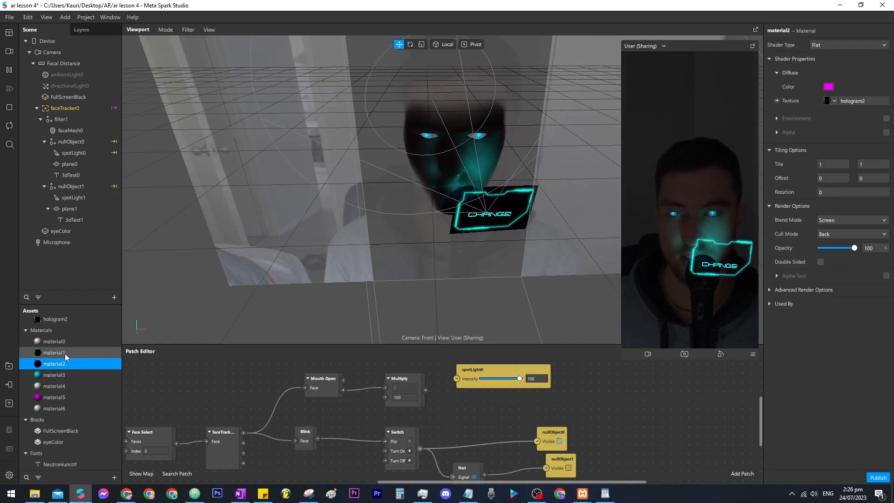
double_click(60, 353)
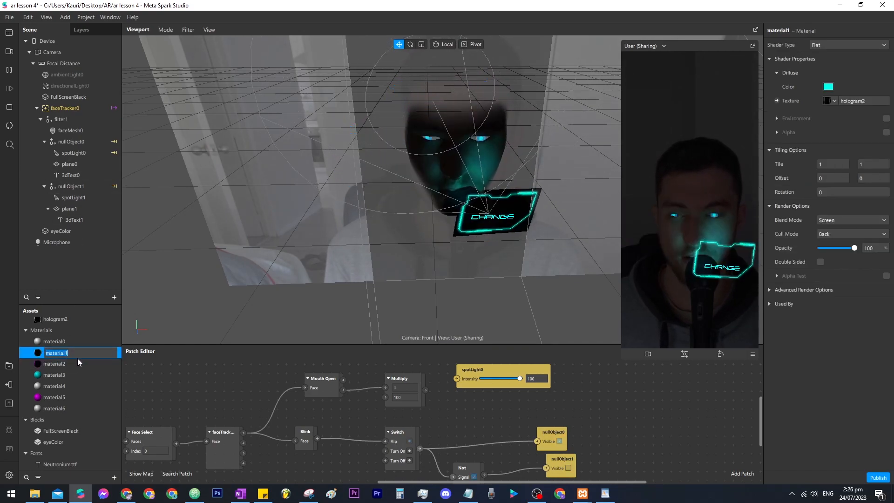
left_click(57, 364, "ctrl")
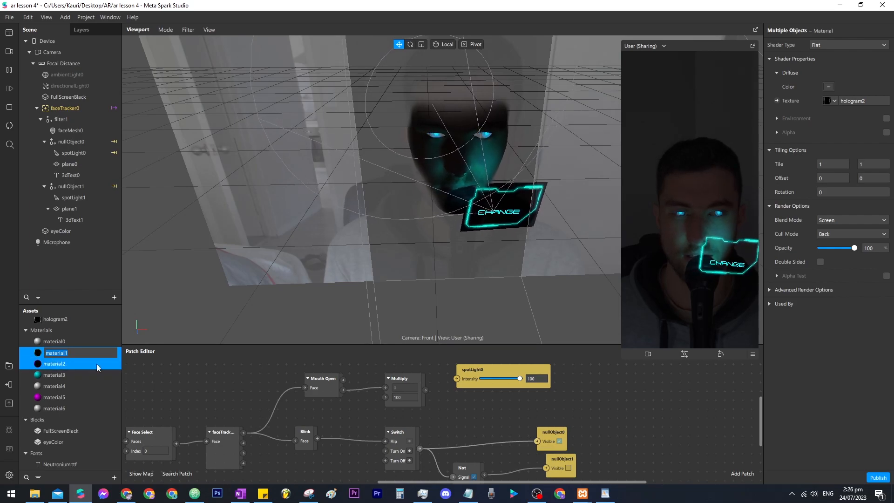
left_click(770, 289)
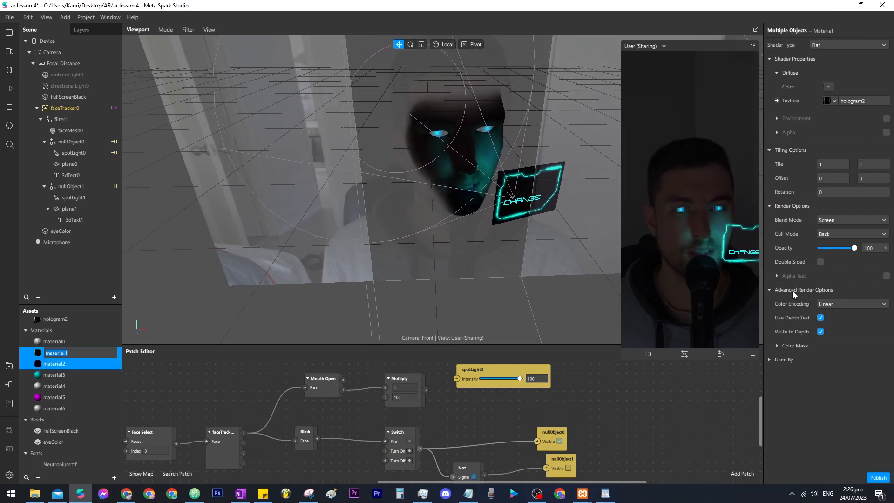
left_click(820, 332)
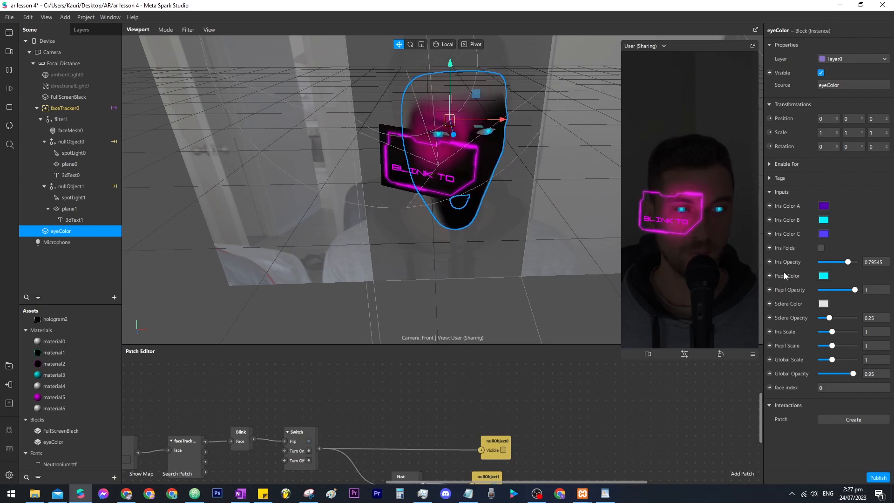
- Create patches for the eyeColor block's Iris Color B and Pupil Color and place both above the nullObject0 patch in the graph
middle_click_drag(528, 404, 498, 435)
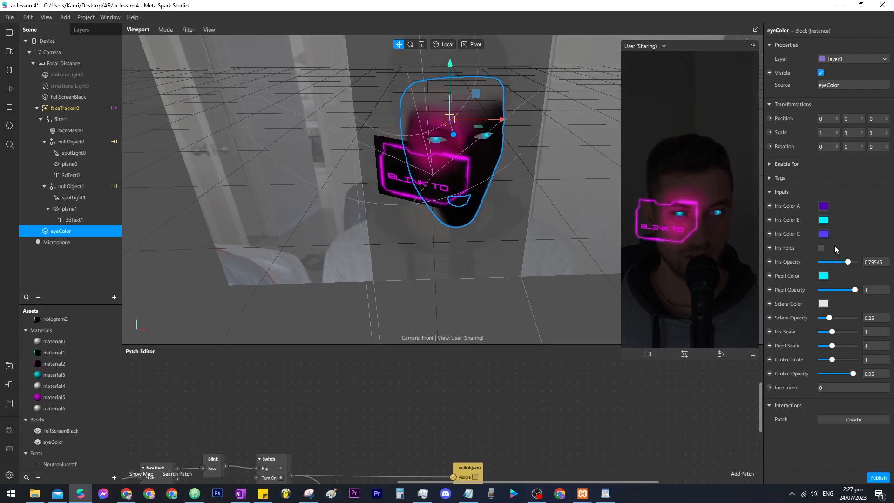
left_click(769, 219)
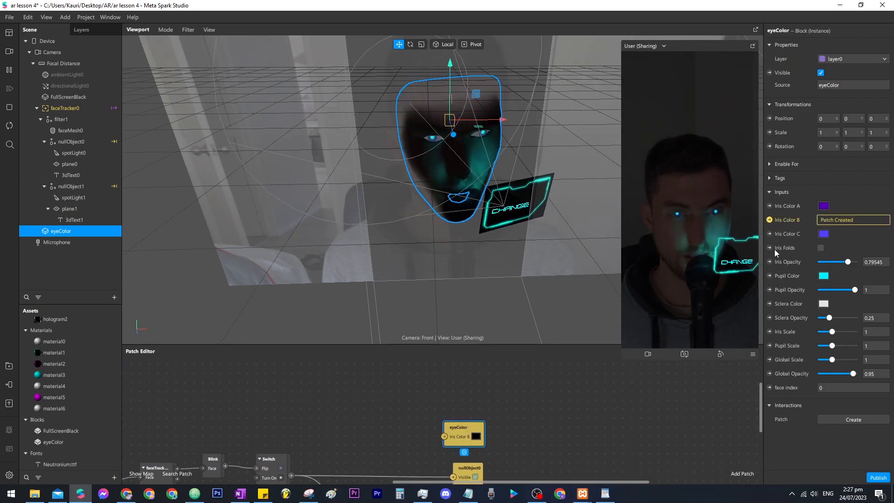
left_click(769, 276)
left_click_drag(456, 434, 462, 403)
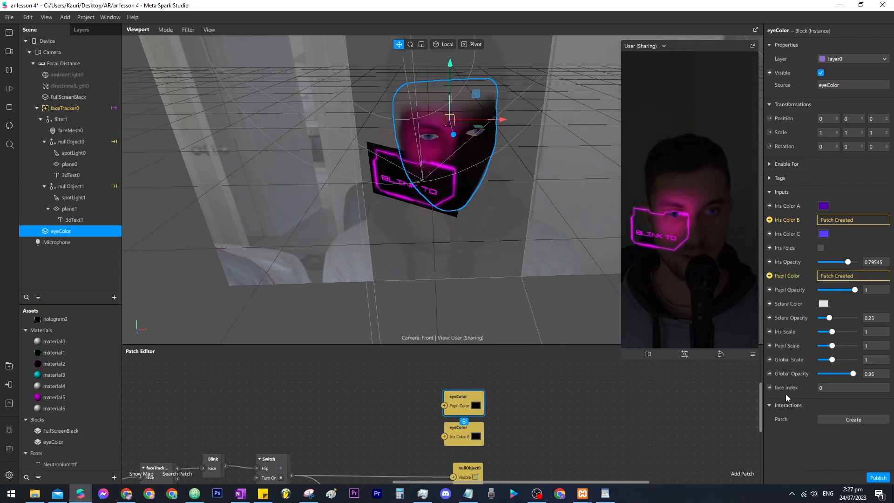
left_click(73, 220)
left_click(74, 231)
middle_click_drag(301, 397, 332, 364)
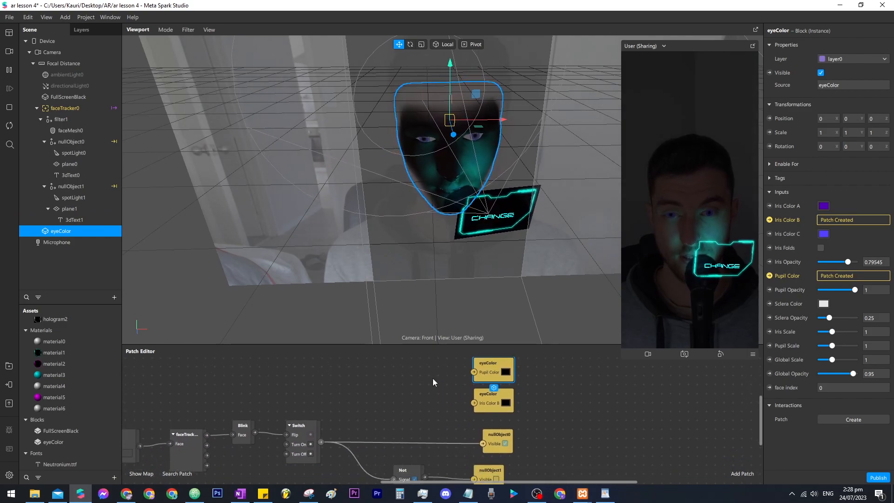
left_click_drag(500, 410, 555, 411)
left_click(457, 397)
scroll(419, 406, "up", 1)
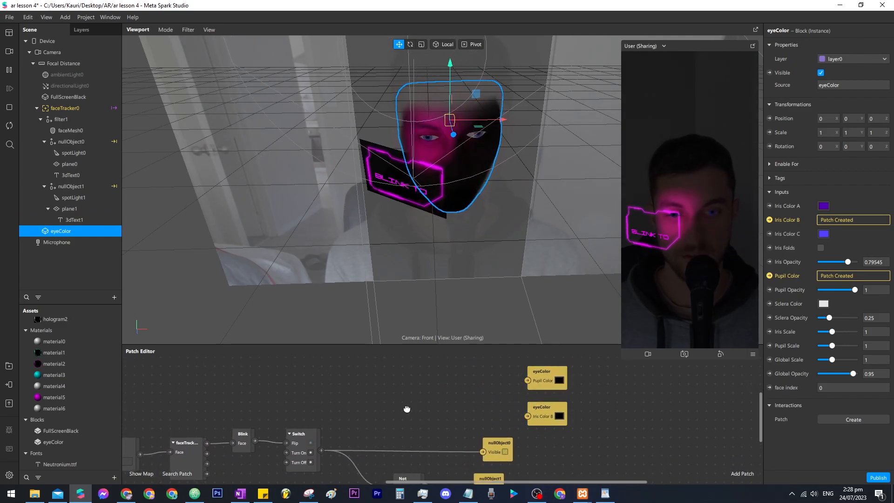
- Route the Switch output through a Color-type If Then Else patch, cyan for Then and magenta for Else, into Pupil Color and Iris Color B
left_click_drag(322, 450, 373, 374)
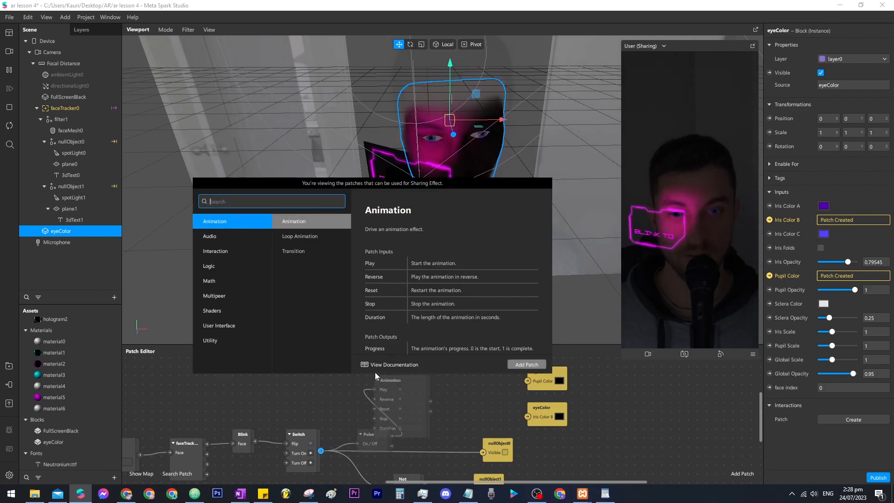
type("if")
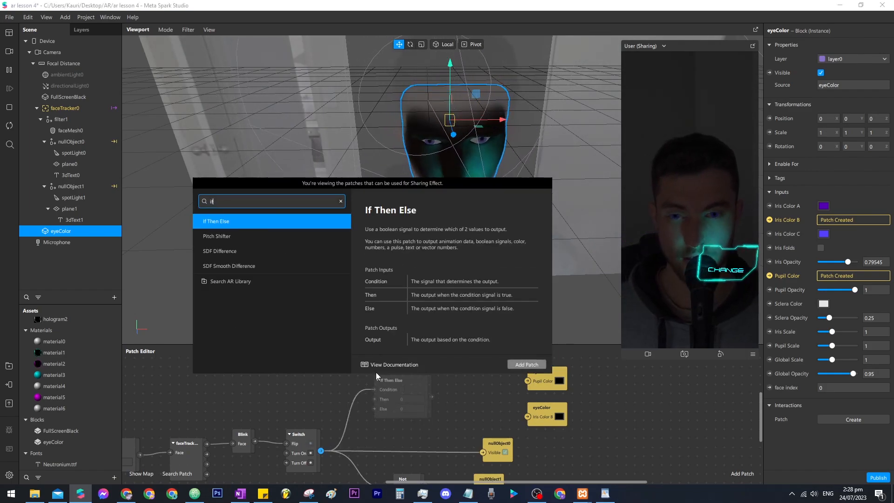
key("Return")
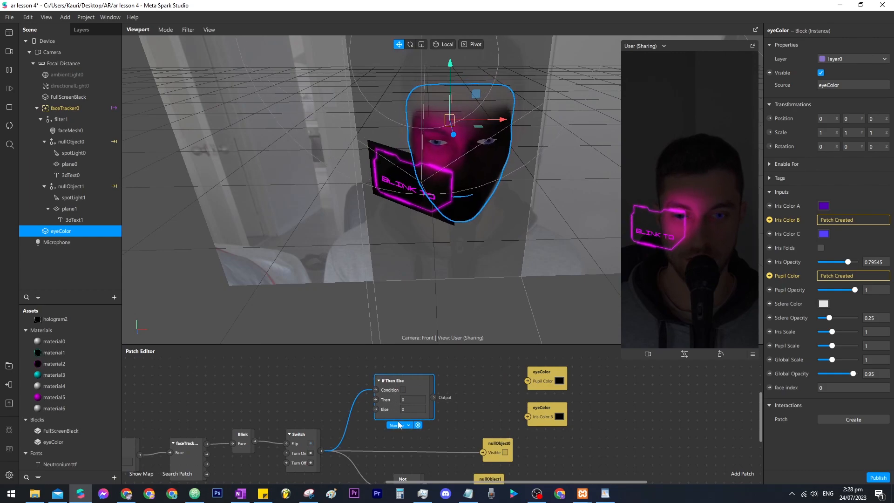
left_click(397, 424)
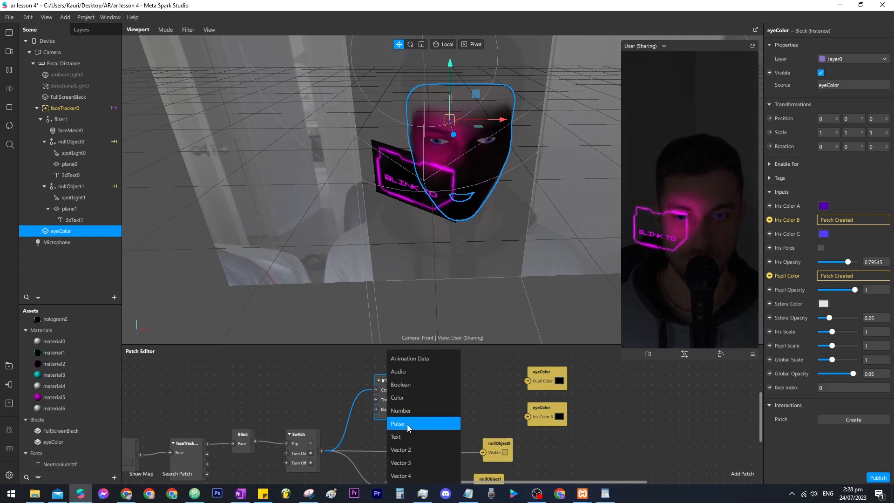
left_click(406, 399)
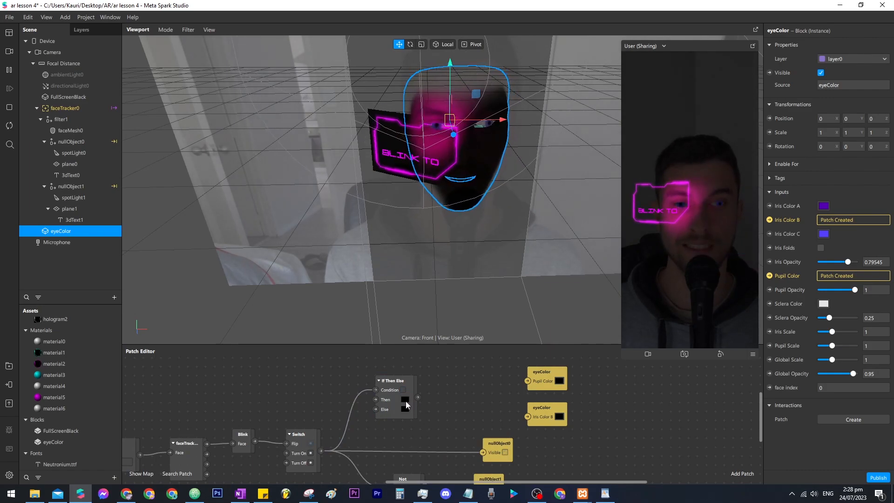
left_click(405, 399)
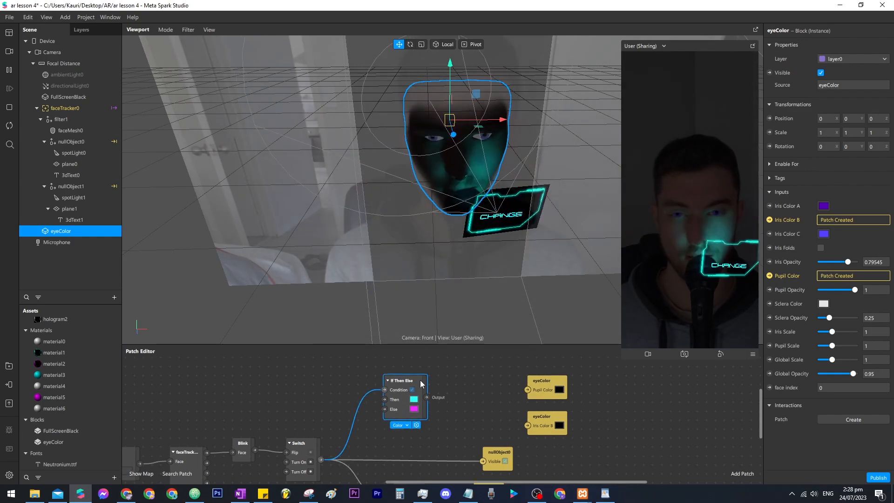
left_click_drag(427, 397, 527, 425)
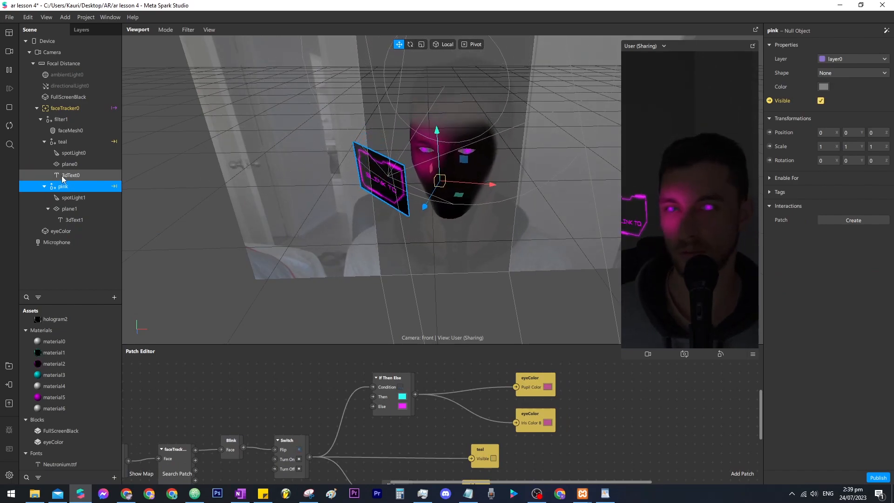
- Duplicate the pink null object together with its spotlight, plane and text
left_click(69, 143)
left_click(80, 187)
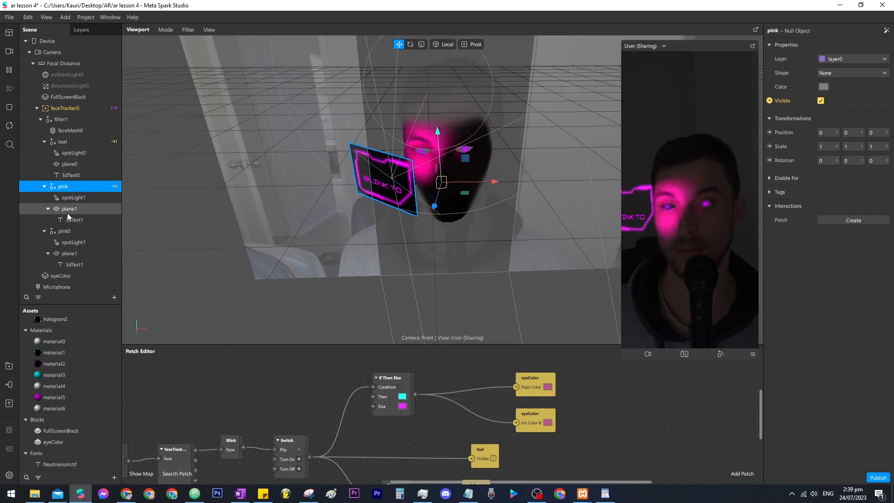
key("ctrl+d")
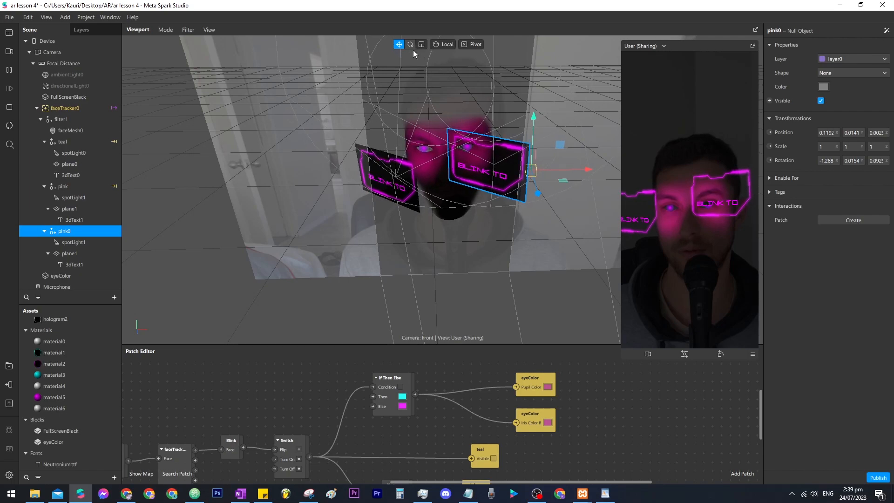
- Turn the pink0 panel to about 62°, place it on the opposite side of the face, and drive its visibility from the Not patch
left_click_drag(554, 186, 518, 151)
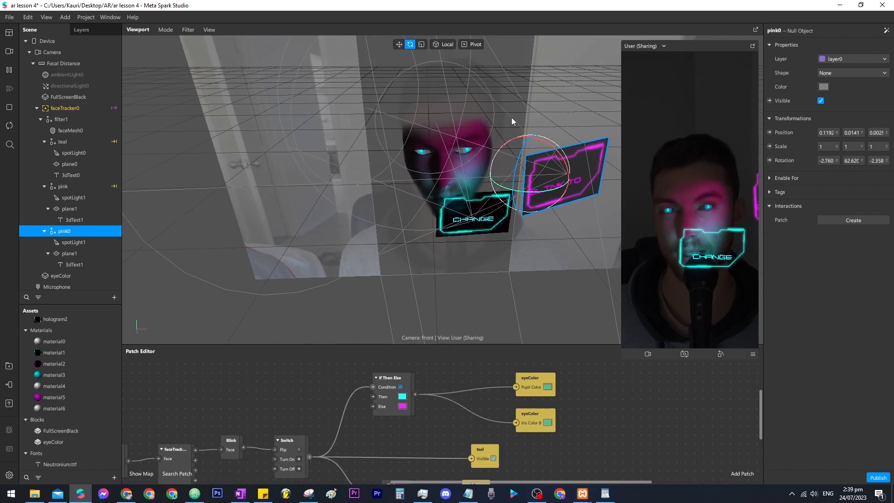
left_click(399, 45)
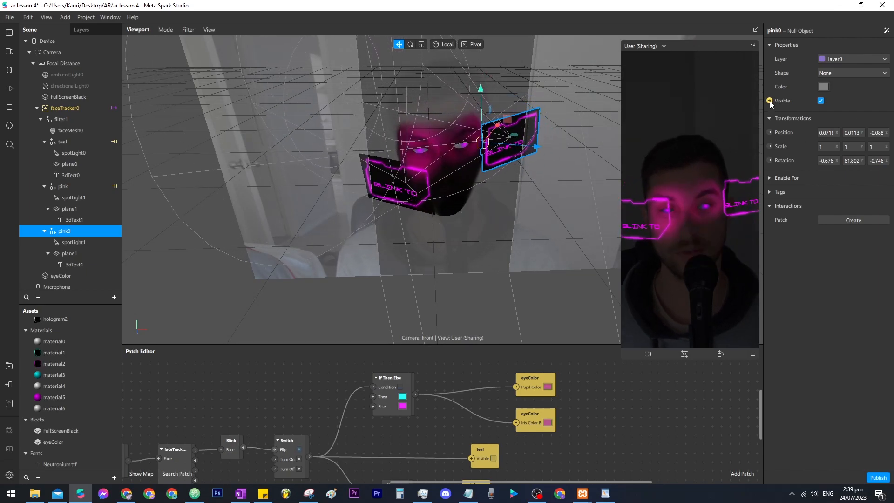
scroll(561, 420, "down", 3)
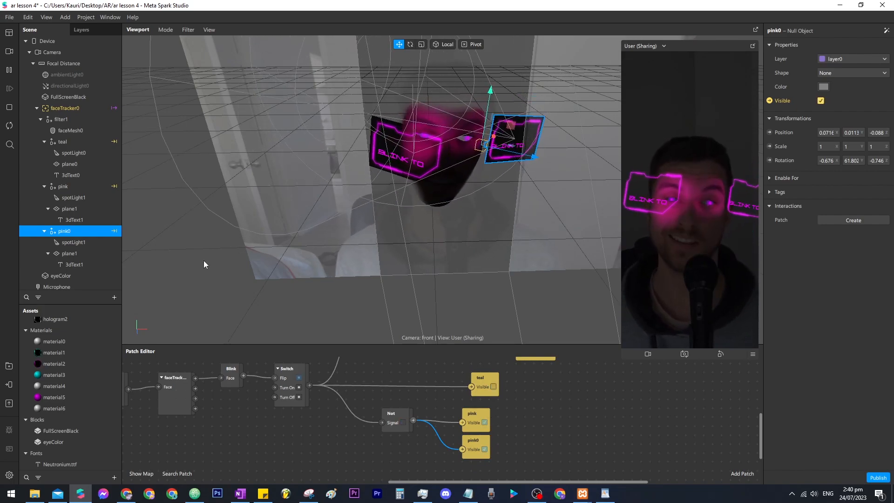
- Duplicate the teal panel onto the other side of the face and drive the copy's visibility from the Switch patch
left_click(78, 142)
key("ctrl+d")
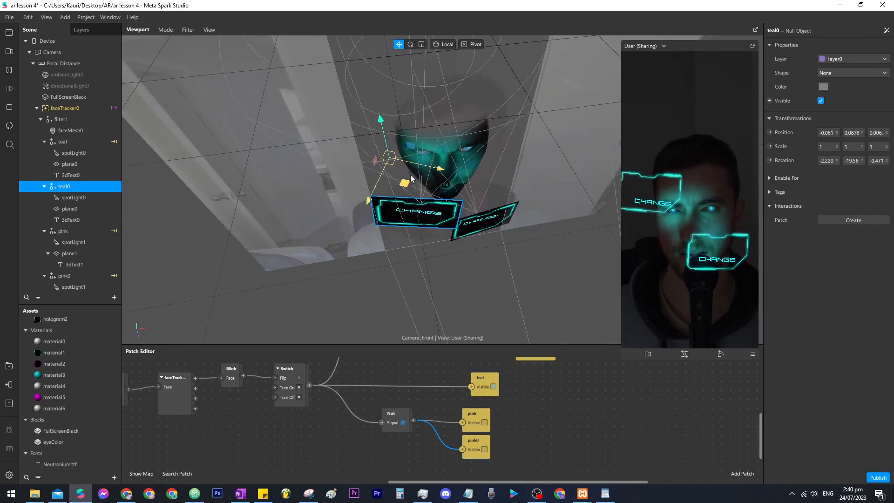
left_click_drag(405, 183, 418, 183)
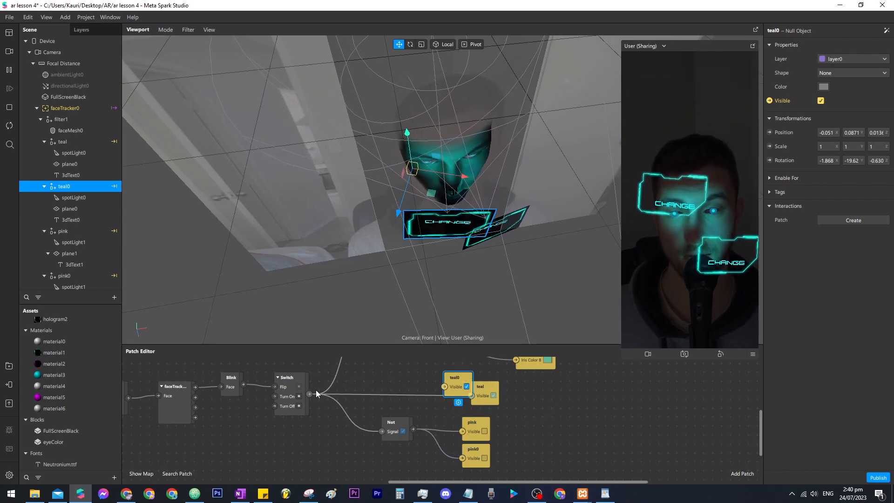
left_click_drag(309, 394, 454, 368)
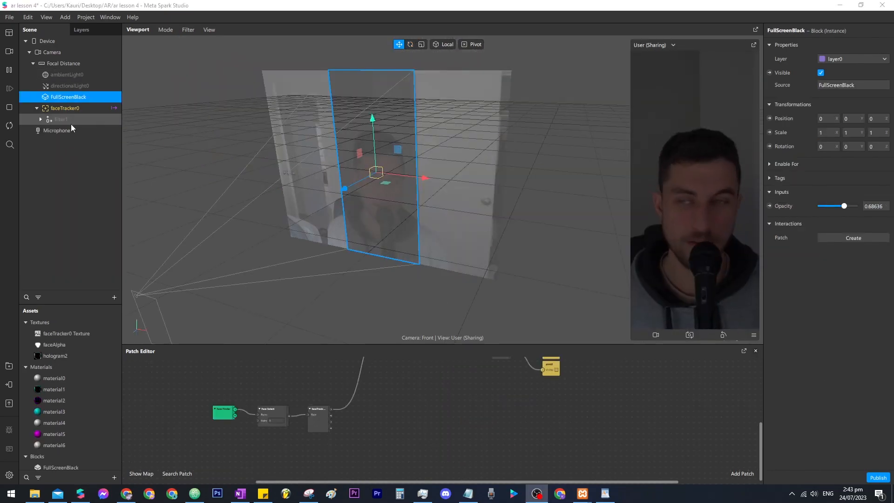
- Add a null object under Focal Distance, outside the face tracker
right_click(71, 66)
mouse_move(110, 74)
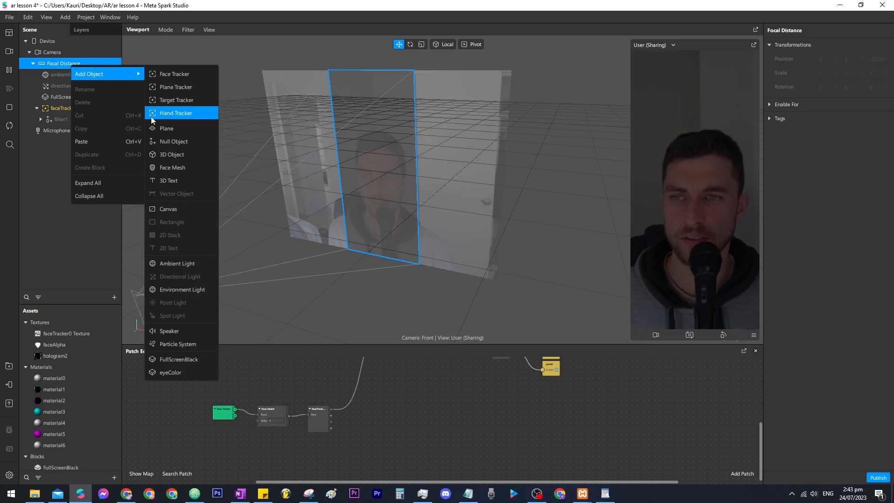
left_click(172, 141)
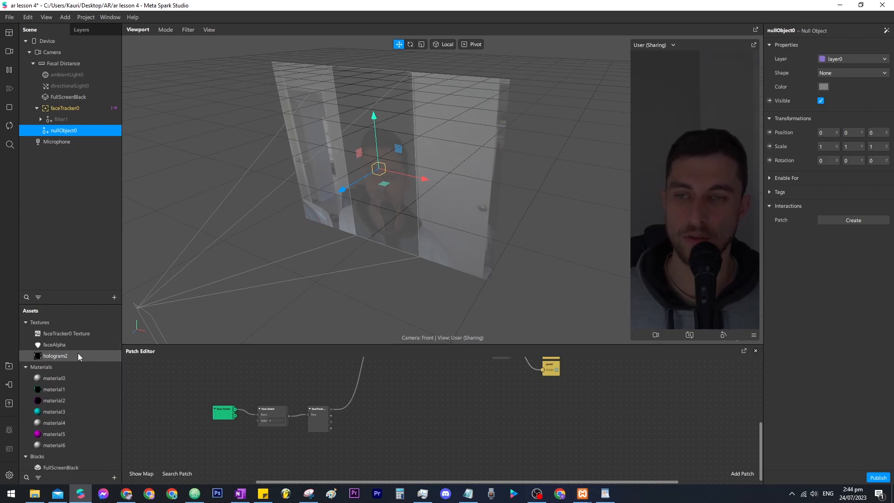
- Create a plane from the hologram2 texture using an Animate action and delete the animation patches that come with it
left_click(66, 356)
right_click(83, 357)
mouse_move(118, 298)
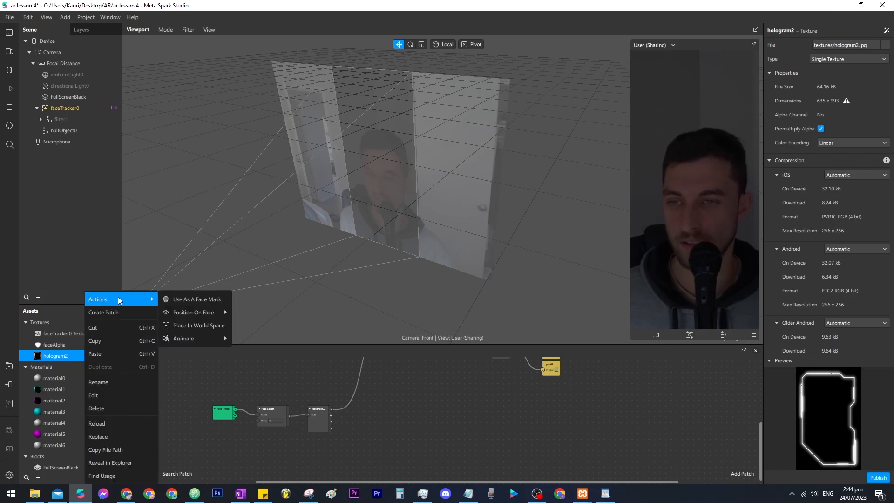
mouse_move(200, 338)
left_click(247, 339)
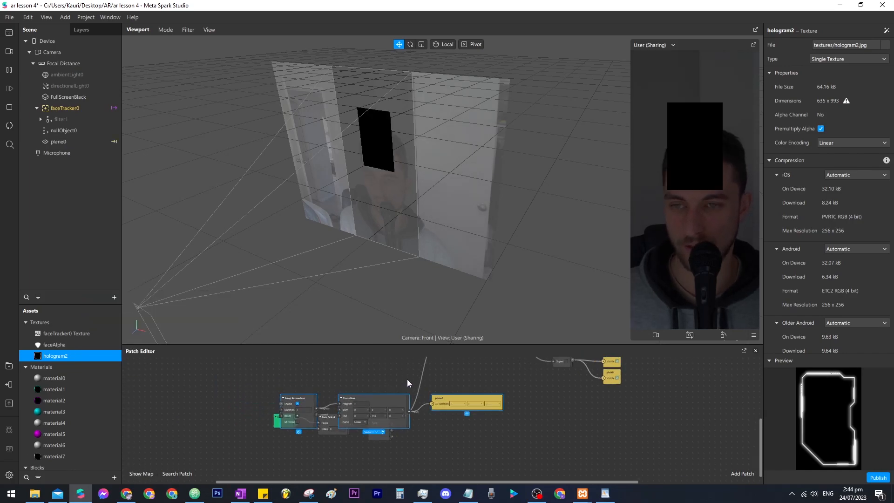
key("Delete")
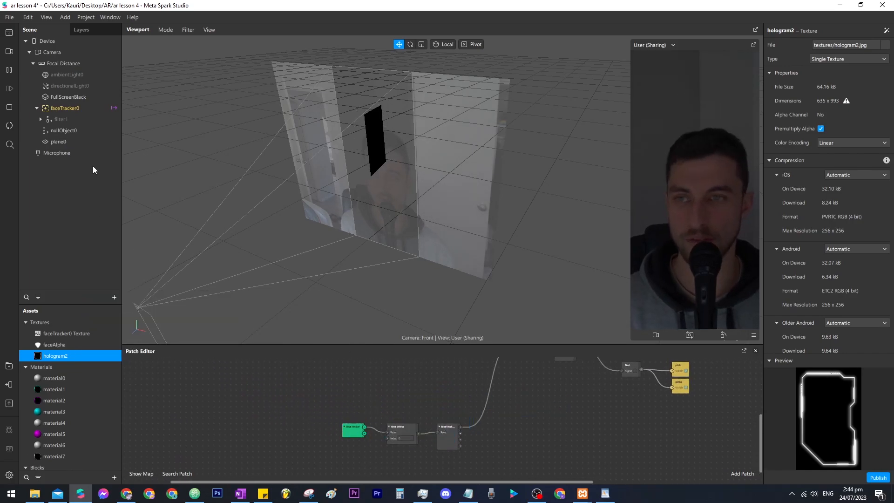
- Set the new plane's material7 to the Flat shader with the Screen blend mode
left_click(78, 139)
left_click(806, 192)
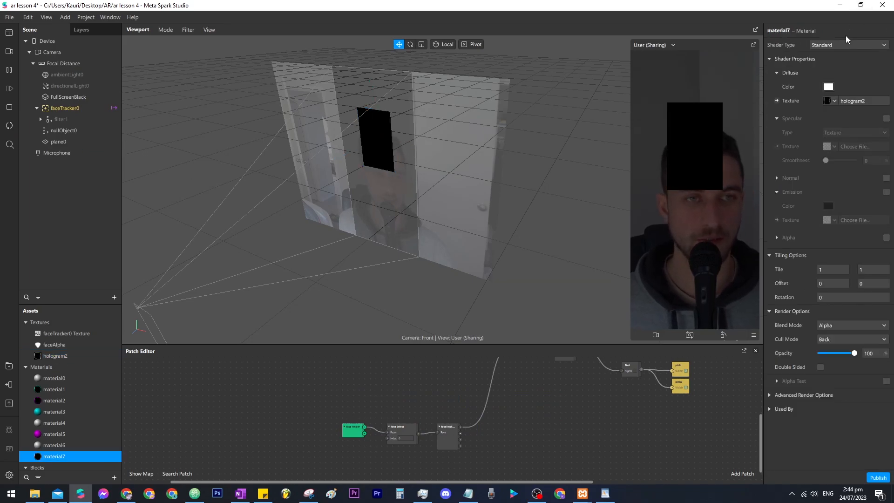
left_click(852, 45)
key("Return")
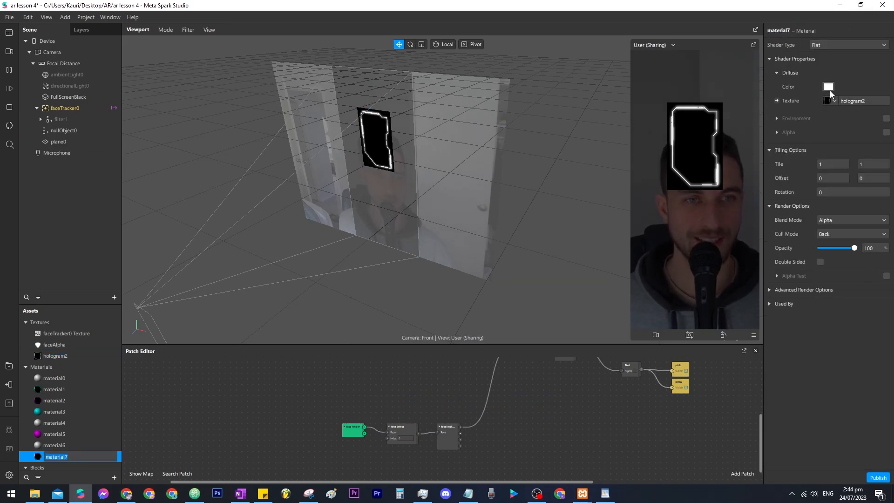
left_click(836, 222)
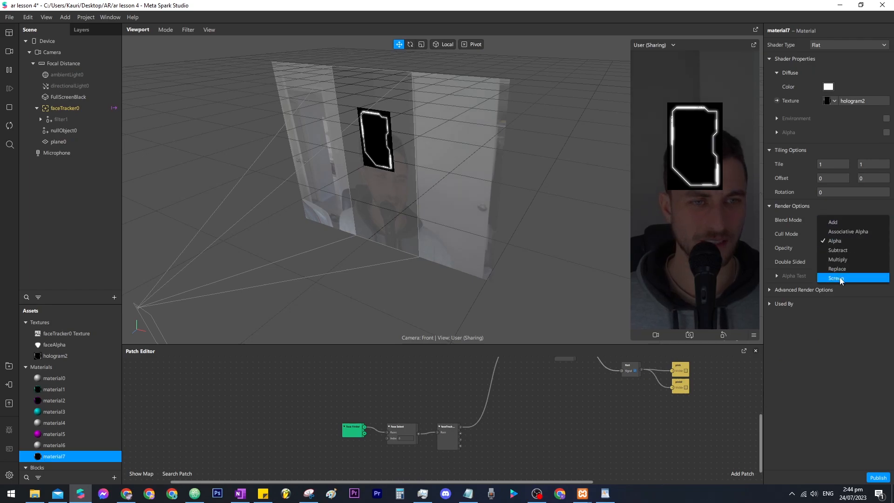
left_click(792, 276)
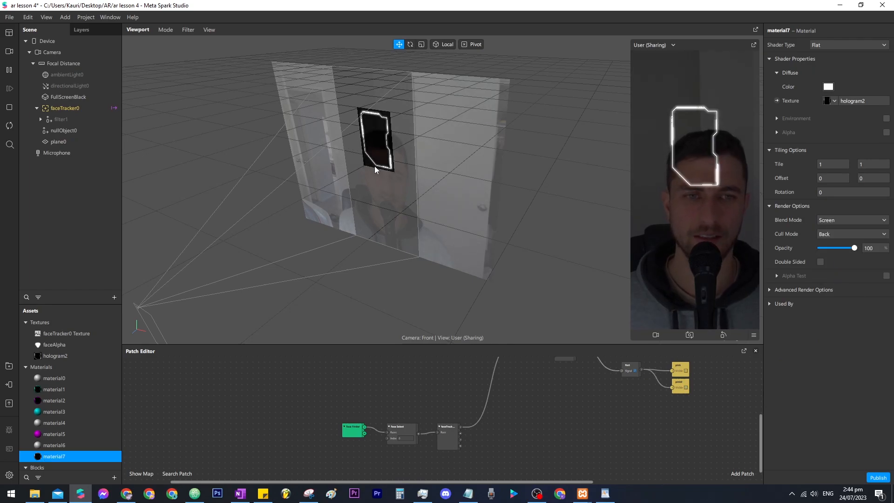
middle_click_drag(373, 166, 379, 170)
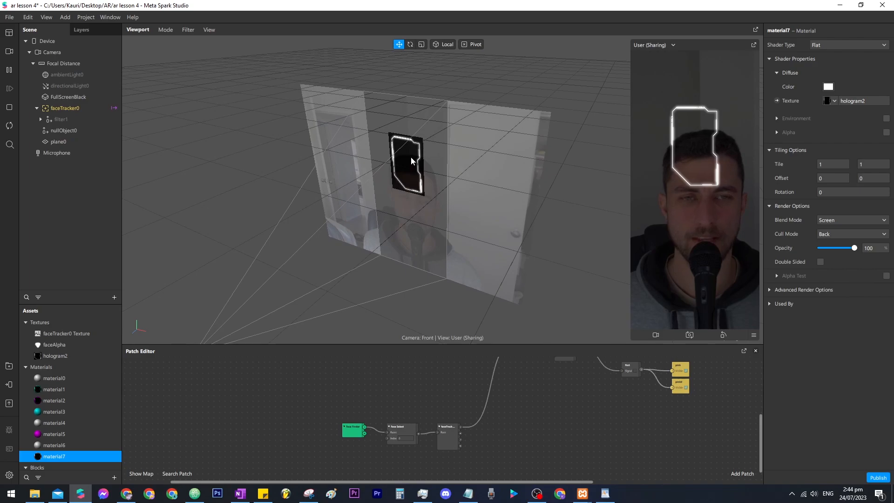
- Arrange six copies of the hologram plane around the face, including upright, horizontal and tilted ones
left_click(421, 167)
left_click_drag(421, 146, 407, 129)
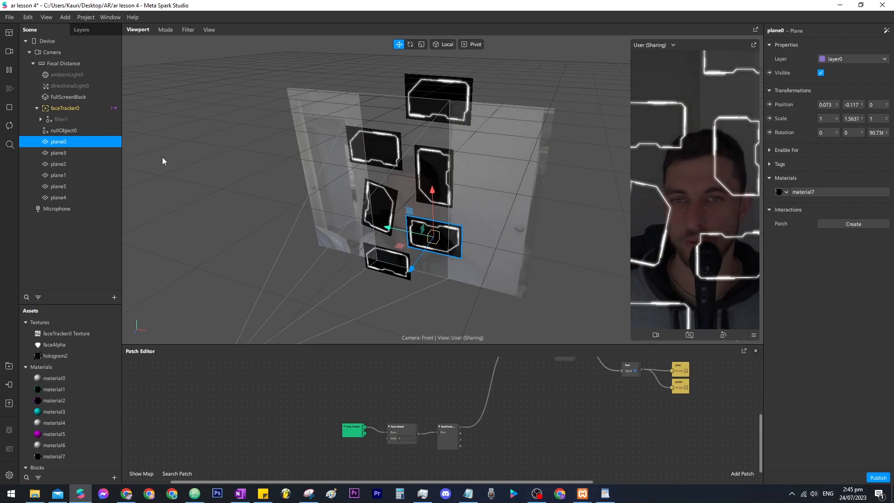
- Move nullObject0 forward from the planes toward the camera, to a Z position of about 0.155
left_click(63, 130)
left_click_drag(354, 146, 326, 172)
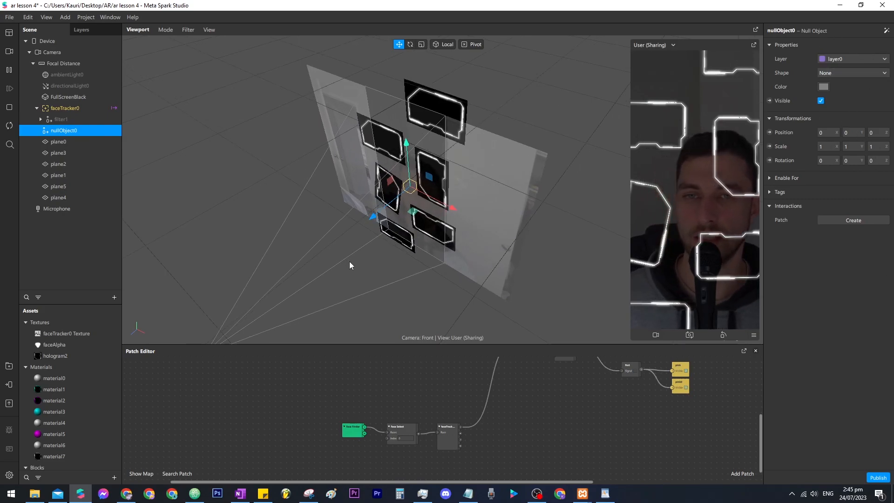
left_click_drag(353, 267, 373, 222)
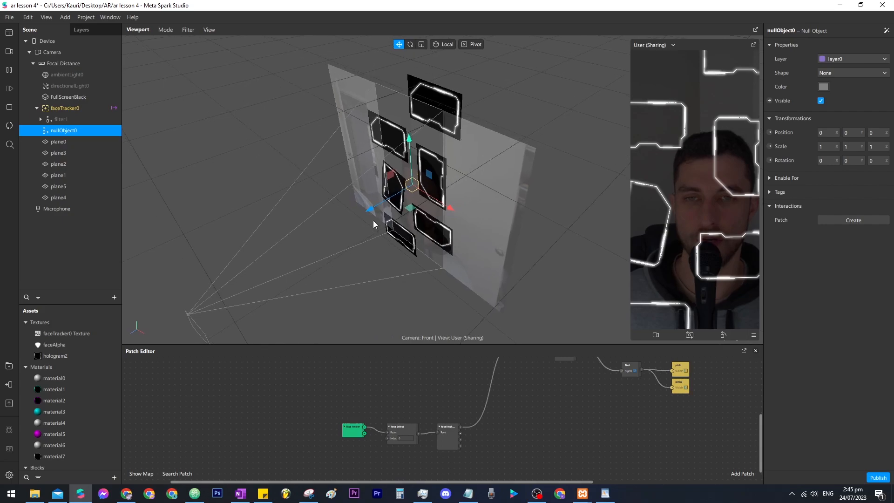
left_click(70, 119)
left_click(74, 129)
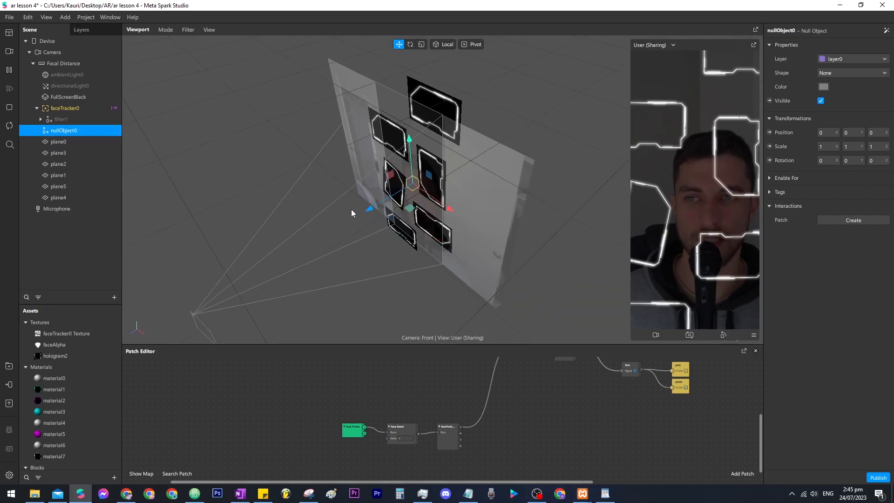
left_click_drag(425, 218, 374, 208)
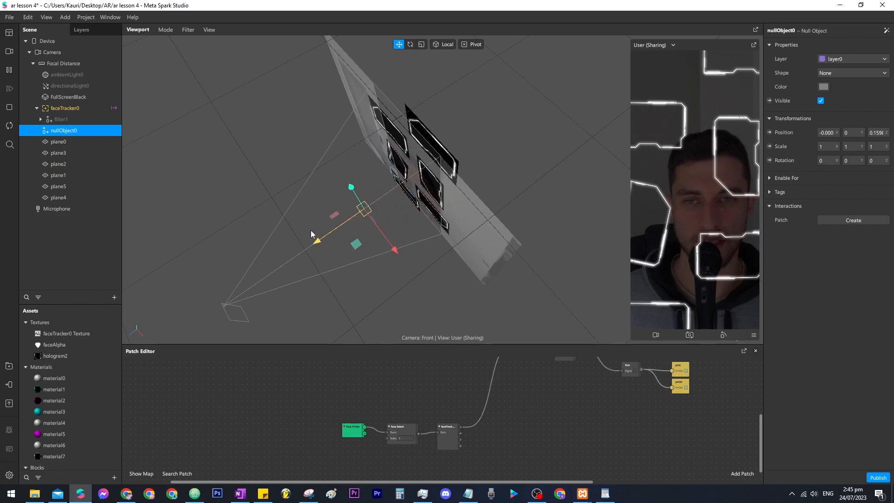
left_click_drag(348, 259, 367, 152)
- Nest all six hologram planes, plane0 through plane5, under nullObject0
left_click(83, 141)
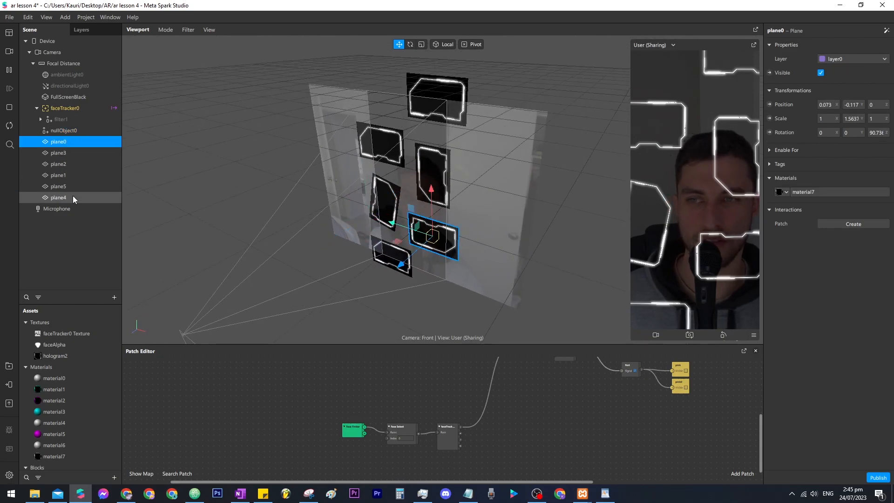
left_click(74, 197, "shift")
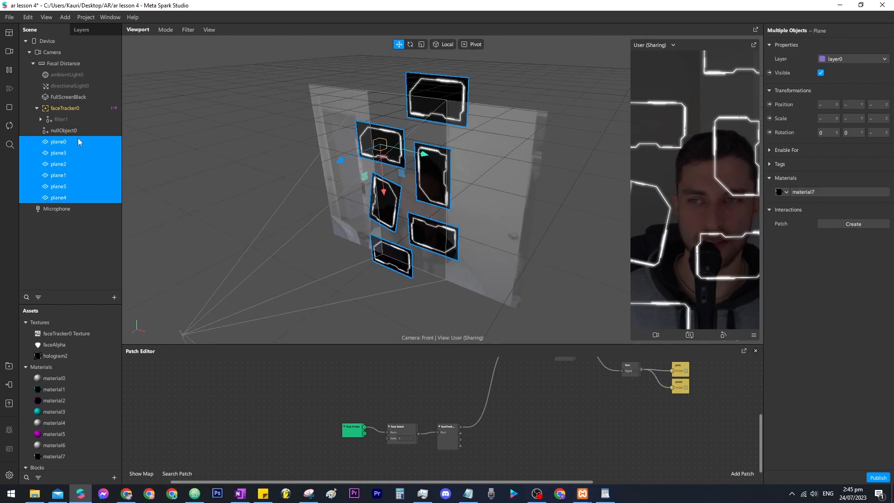
left_click_drag(65, 142, 75, 130)
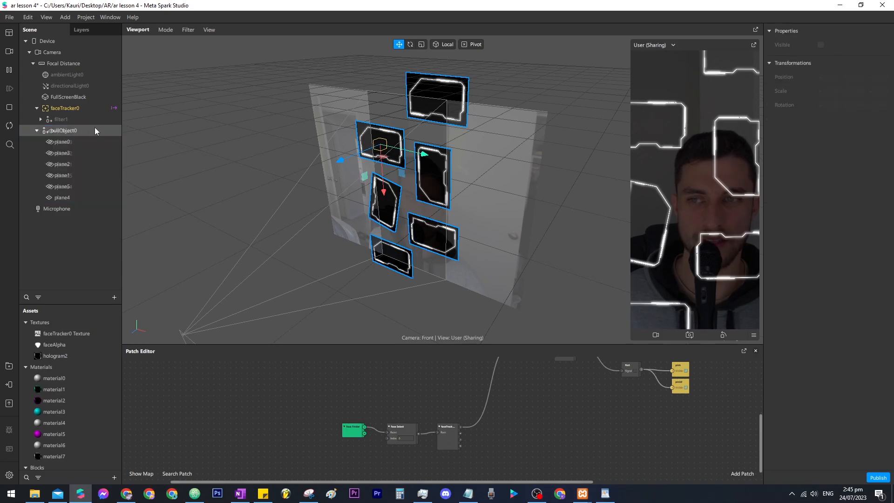
- Try rotating nullObject0 about its Y axis to test how the planes swing, and undo the rotation
left_click(74, 132)
left_click_drag(240, 203, 409, 54)
left_click(410, 45)
left_click_drag(336, 280, 423, 252)
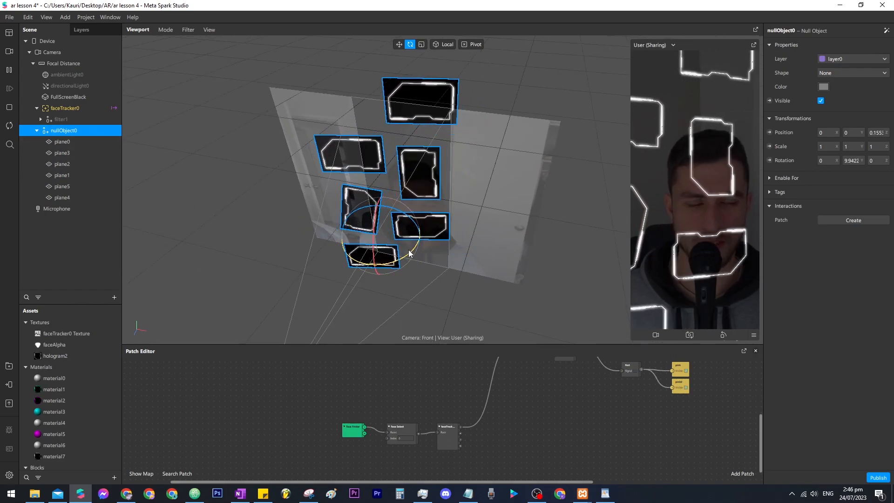
key("ctrl+z")
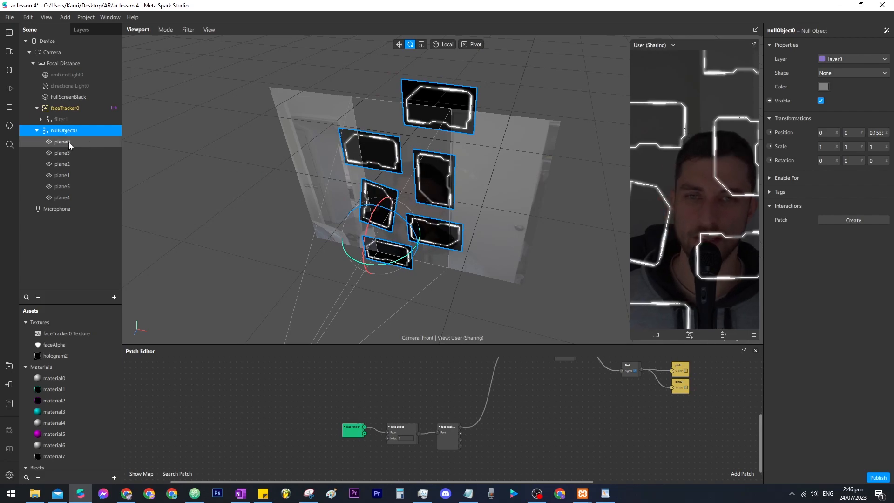
left_click_drag(407, 256, 392, 235)
key("ctrl+z")
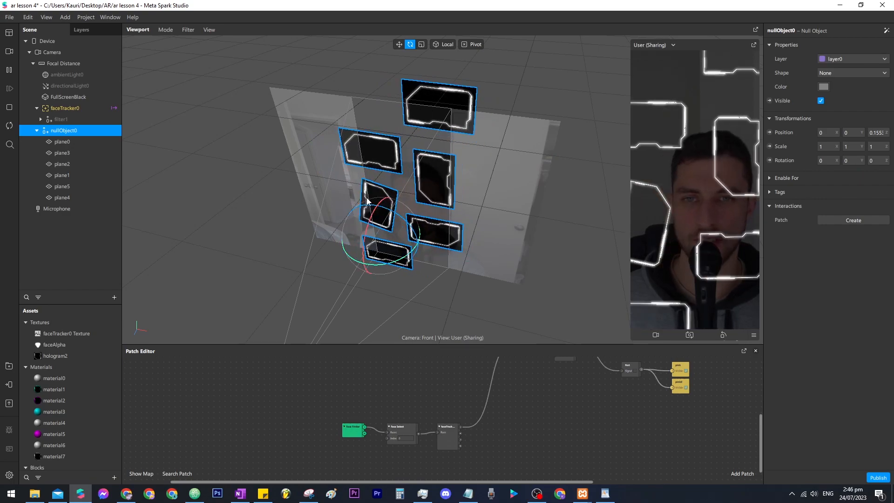
- Move the six nested planes together farther back from the camera
left_click(69, 198)
left_click(69, 141, "shift")
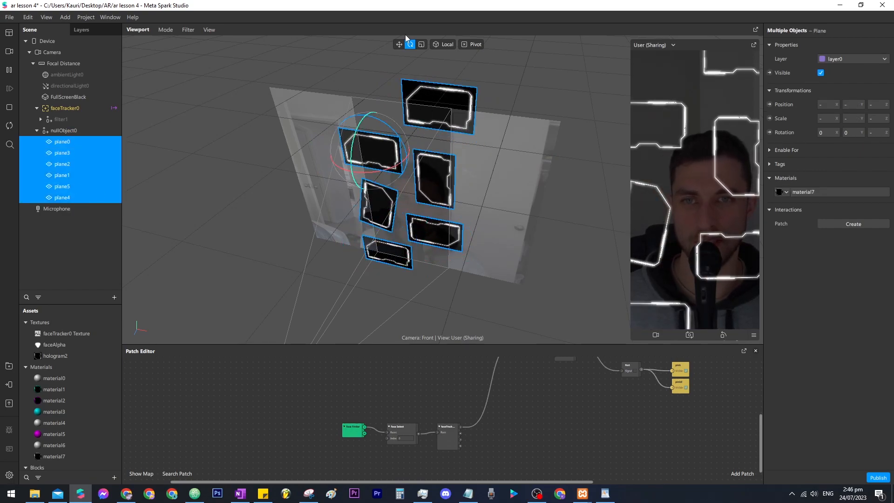
left_click_drag(352, 178, 367, 162)
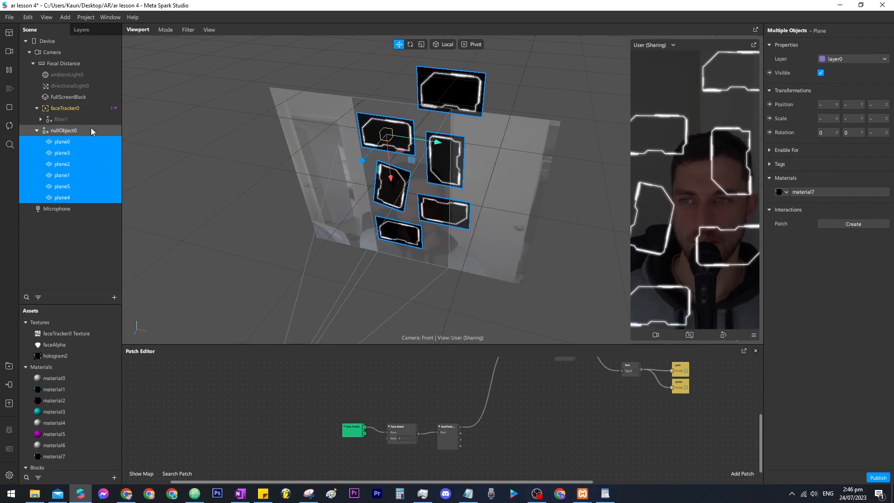
- Test the Y rotation of nullObject0 again with the repositioned planes, and undo it
left_click(92, 130)
left_click(410, 44)
left_click_drag(409, 256, 412, 251)
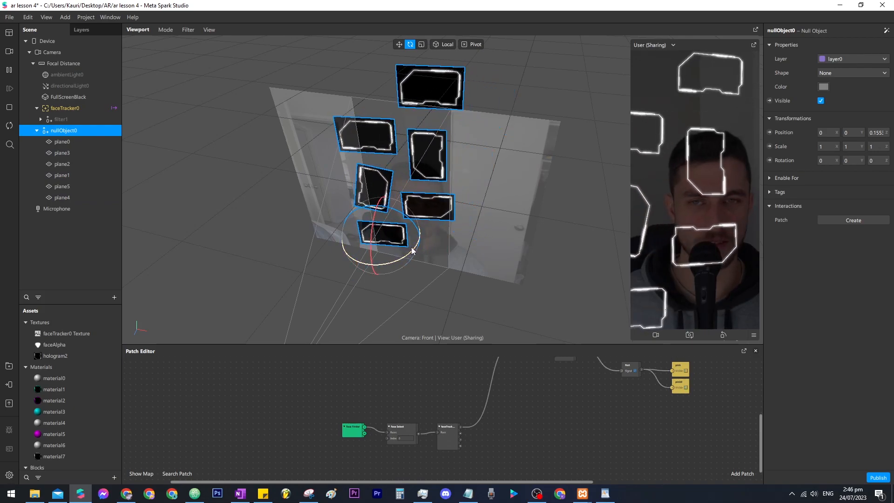
key("ctrl+z")
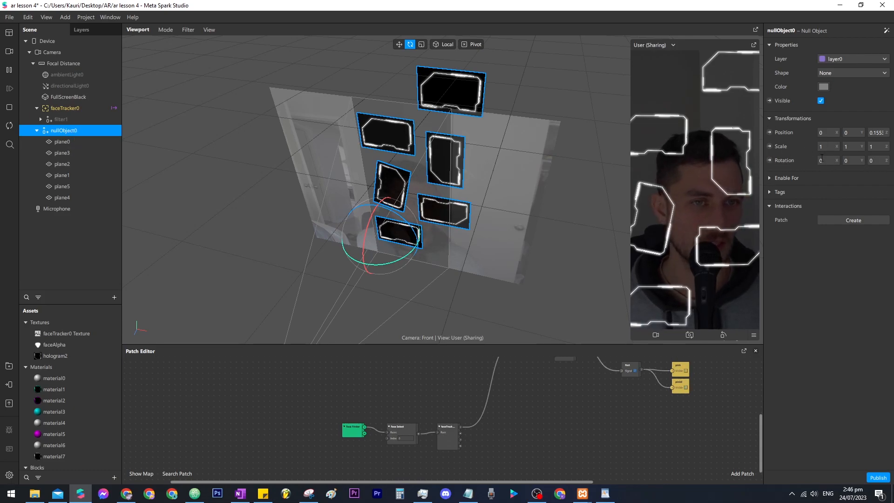
- Create a 3D Rotation patch for nullObject0 and place it near the face tracker patches
left_click_drag(572, 420, 486, 400)
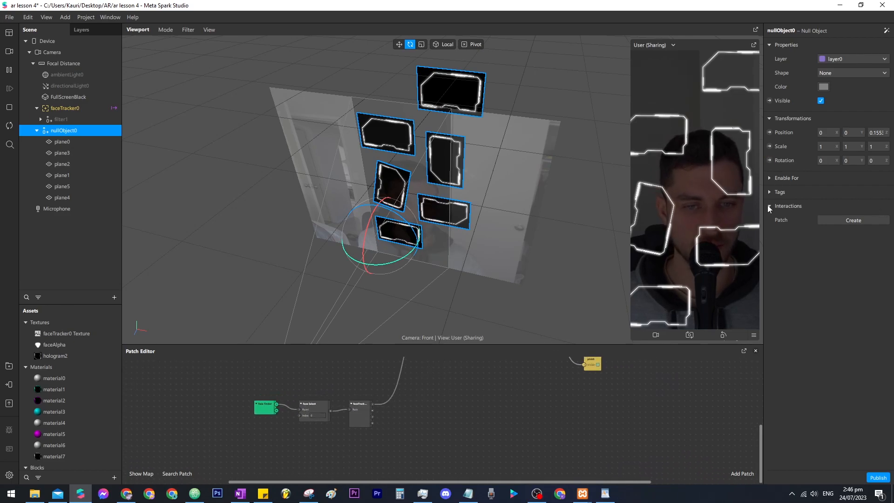
left_click(769, 161)
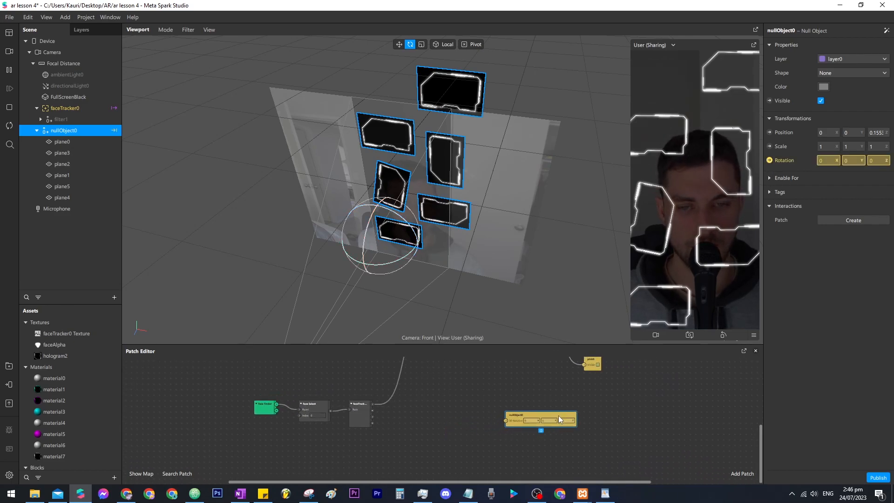
scroll(451, 431, "up", 4)
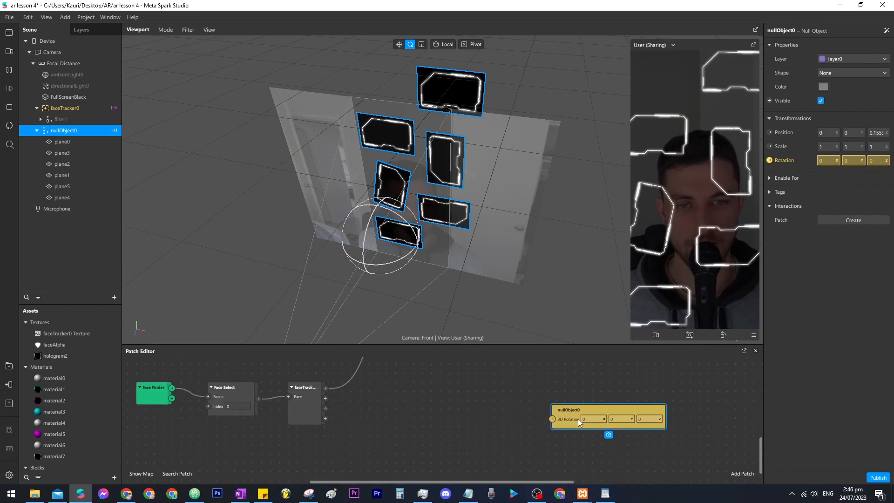
left_click_drag(580, 418, 547, 422)
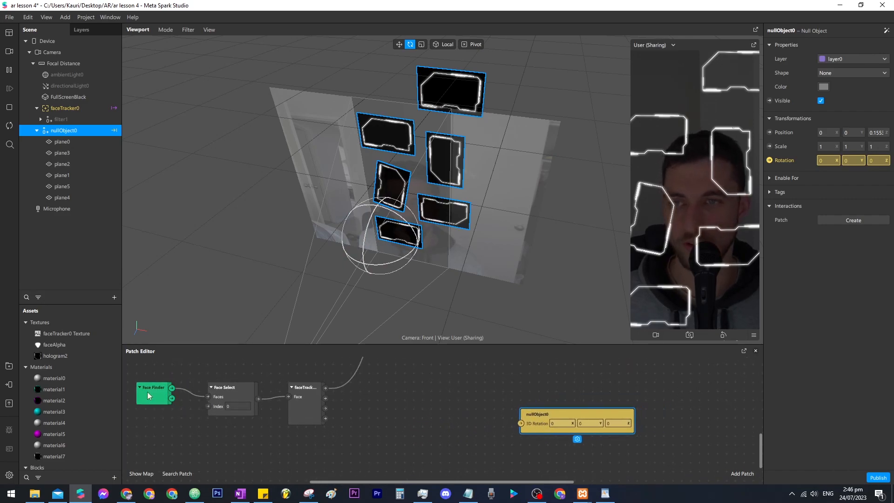
- Connect the face tracker patch's 3D Rotation output to the 3D Rotation input of nullObject0
right_click(74, 107)
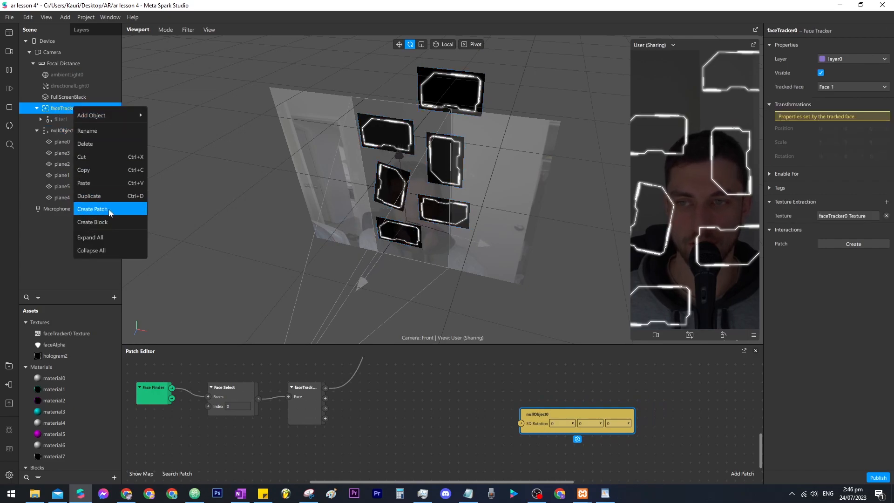
left_click(156, 442)
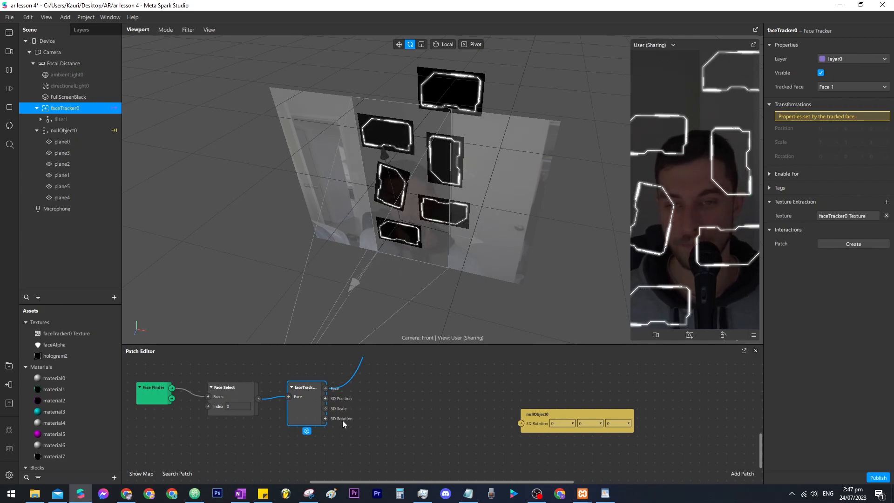
left_click_drag(325, 418, 338, 422)
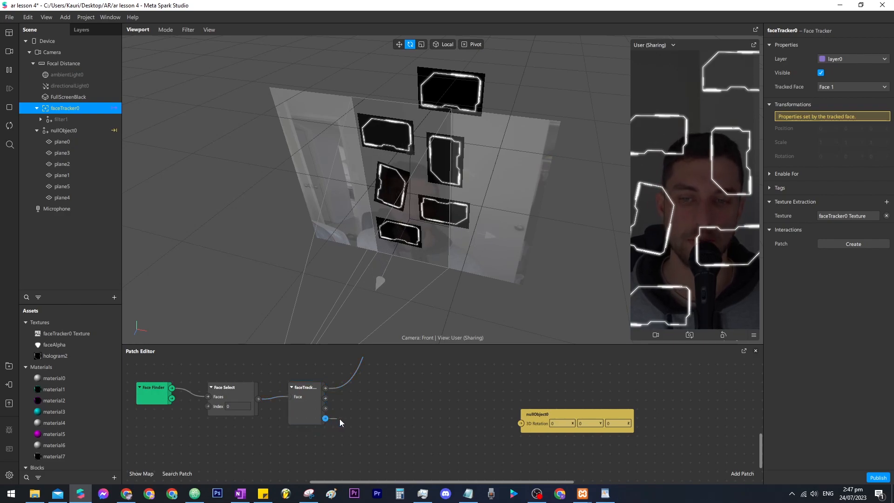
left_click_drag(441, 416, 521, 423)
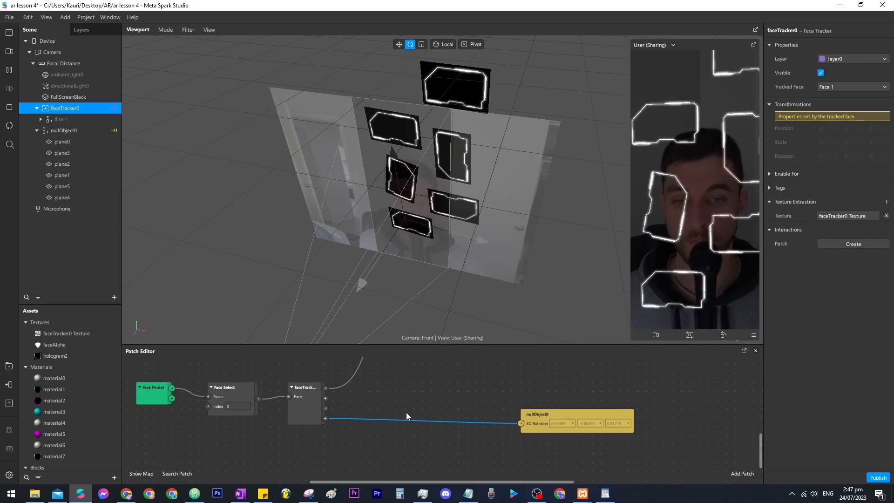
- Insert a Vector 3 Multiply patch between the face tracker's 3D Rotation output and the nullObject0 rotation input
left_click_drag(543, 420, 570, 420)
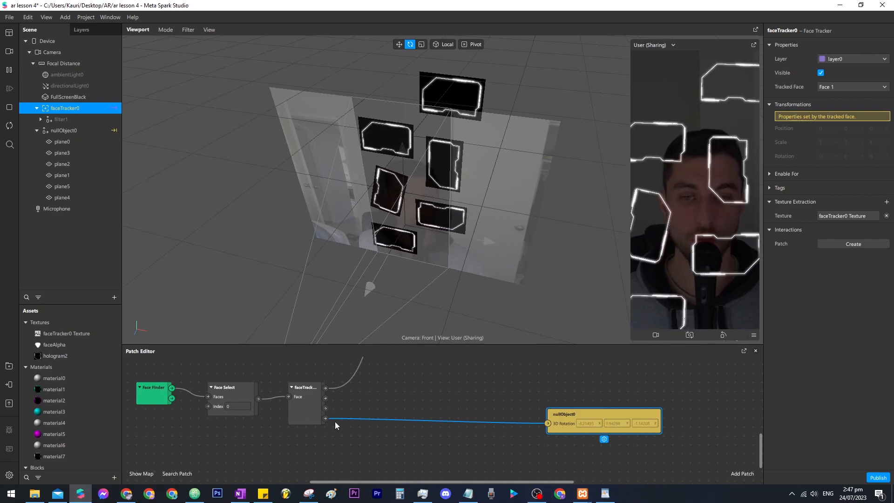
left_click_drag(325, 418, 367, 429)
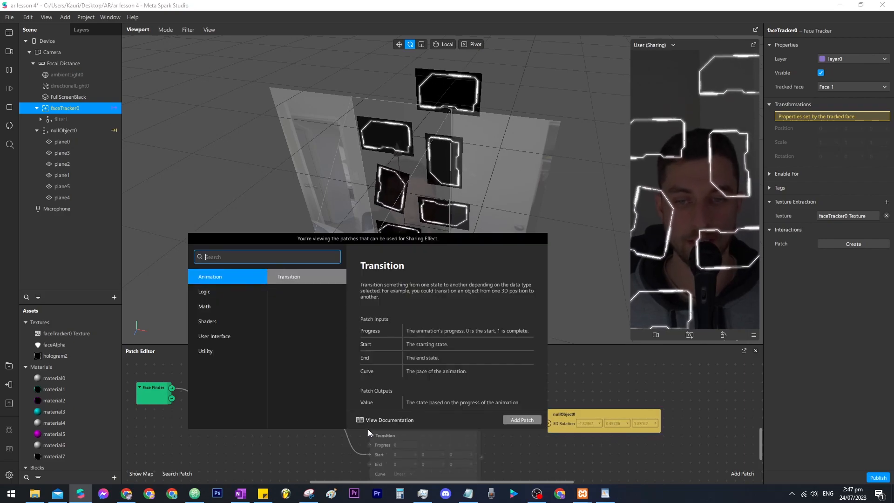
type("mult")
key("Return")
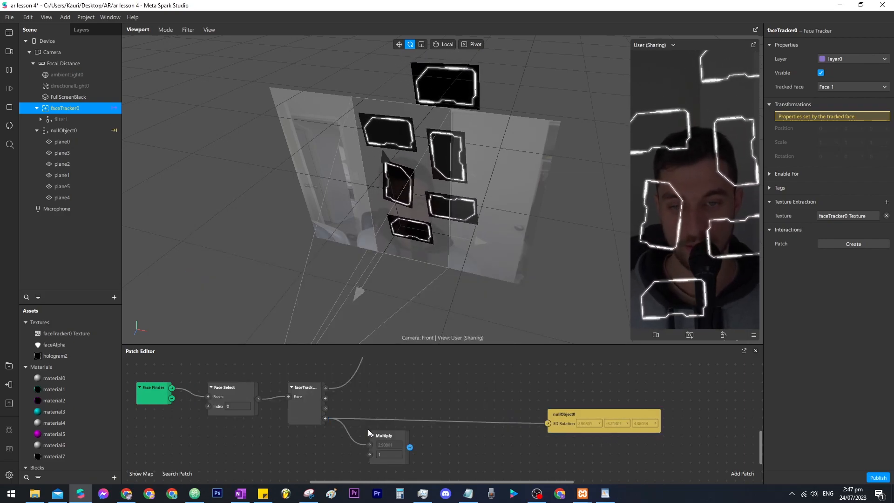
left_click(401, 428)
left_click(400, 450)
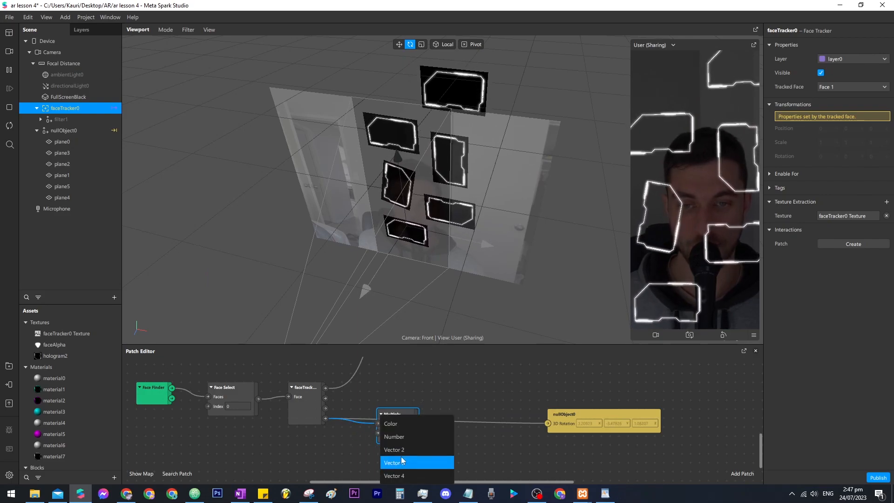
left_click(396, 463)
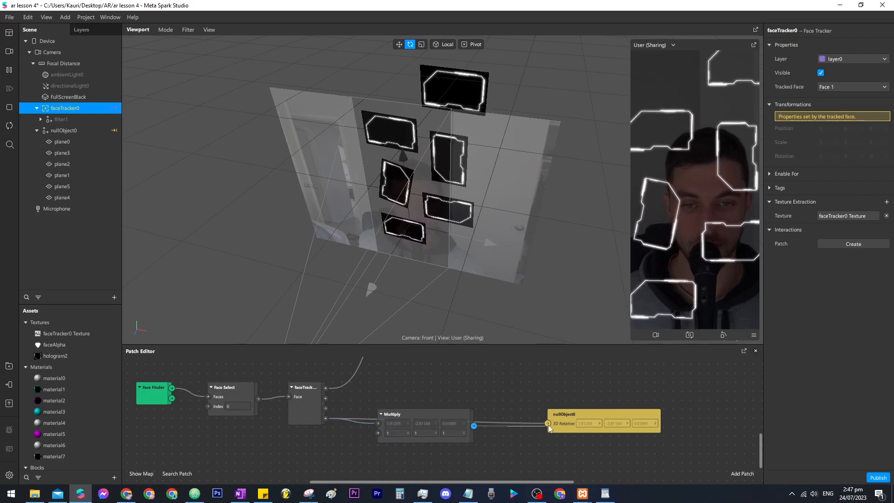
left_click_drag(470, 413, 477, 412)
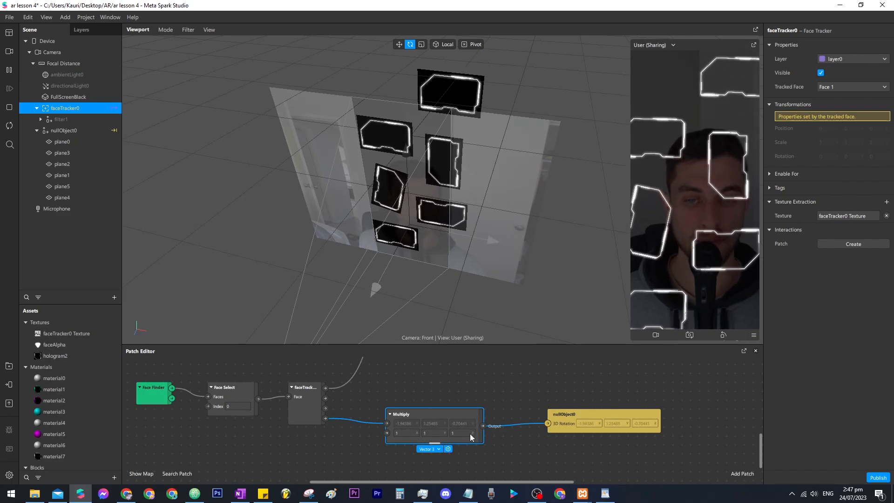
- Set the Multiply patch's factors to 0 for X and 0 for Z, leaving Y at 1
left_click(400, 432)
type("0")
key("Tab")
key("Tab")
type("0")
key("Return")
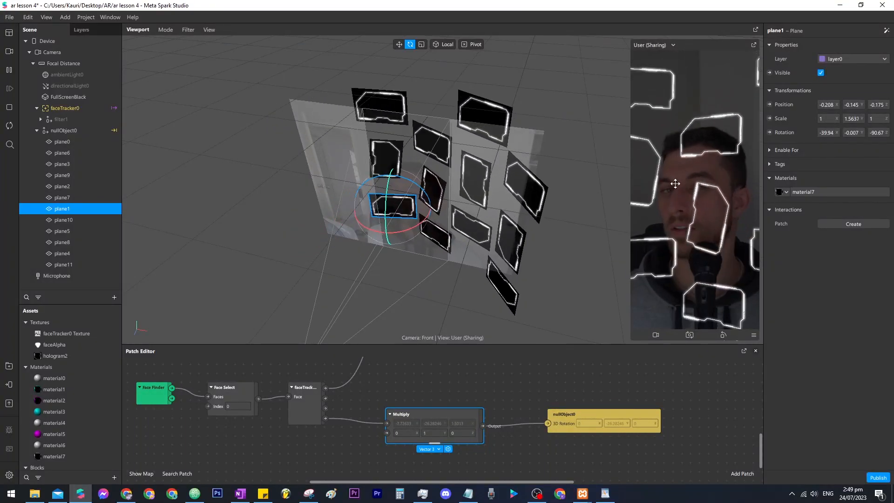
- Raise the opacity of the FullScreenBlack block to 1
left_click(64, 98)
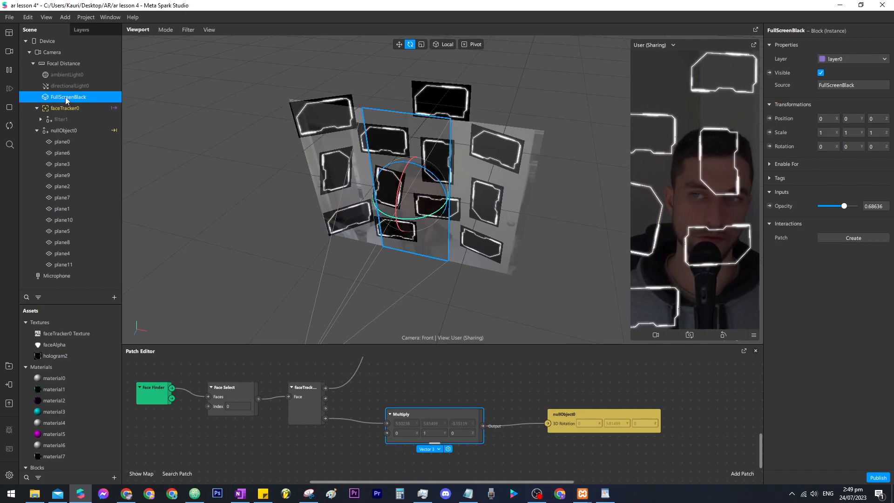
left_click_drag(855, 208, 867, 206)
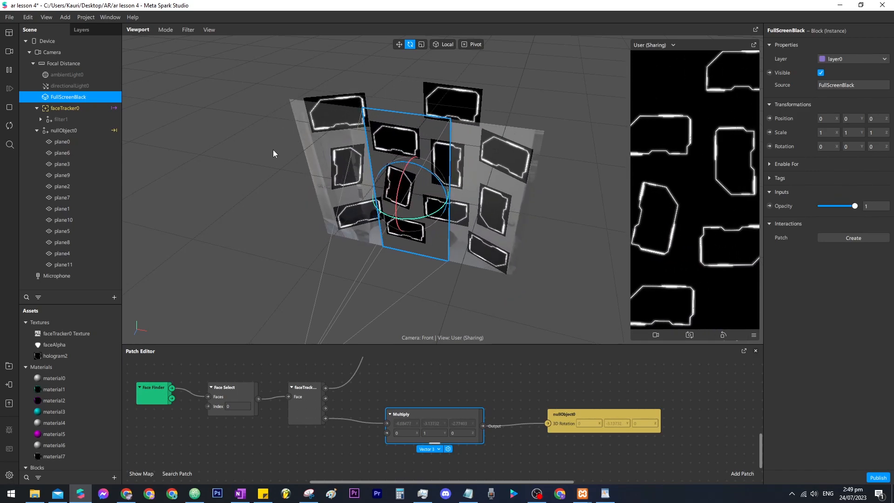
- Assign the teal hologram material, material1, to plane8
left_click(449, 97)
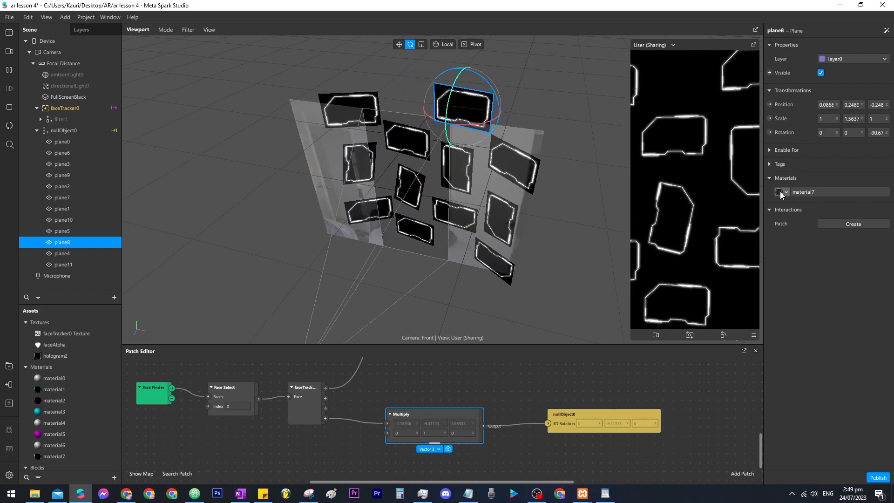
left_click(810, 191)
left_click(815, 220)
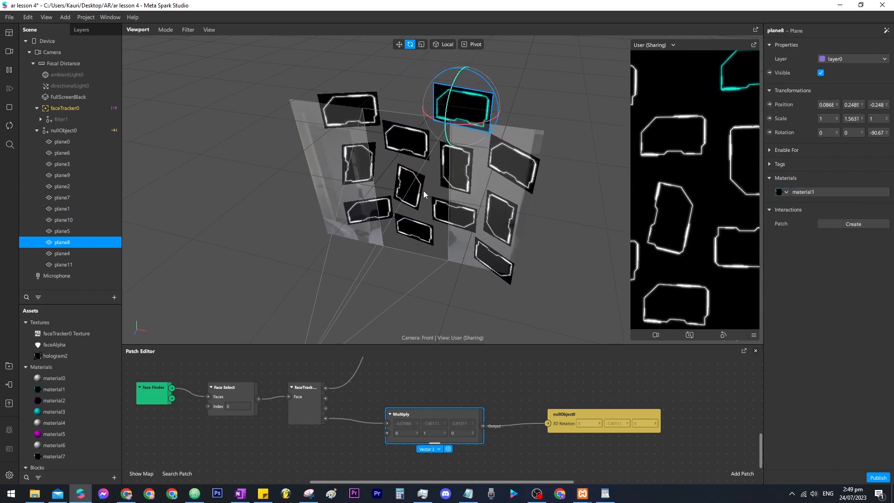
- Assign the hologram material material2 to plane9 near the centre of the panel group
left_click(403, 186)
left_click(810, 192)
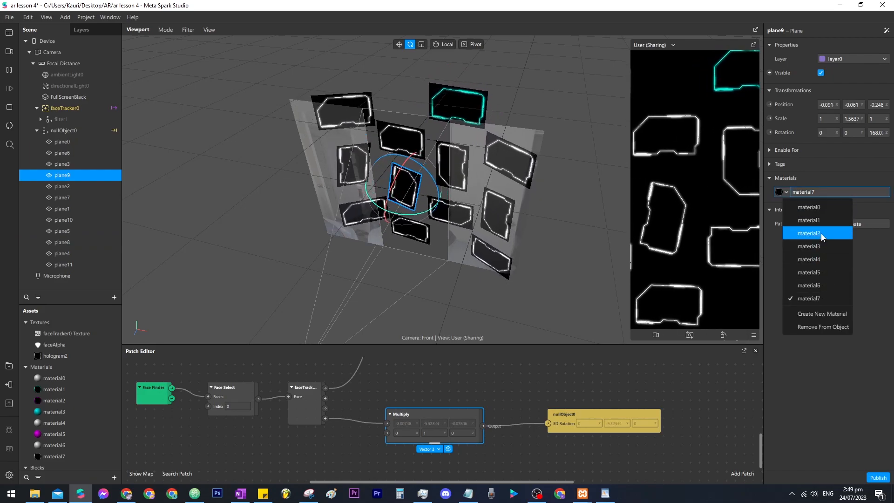
left_click(821, 233)
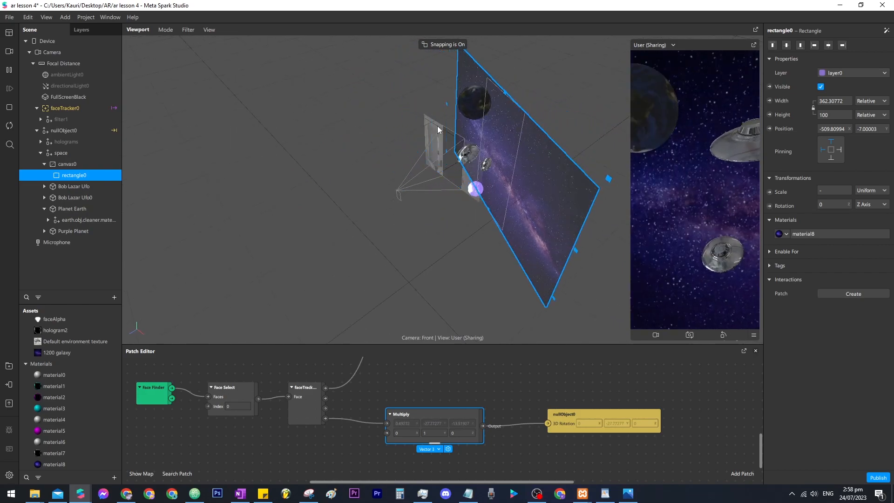
scroll(483, 172, "up", 3)
middle_click_drag(501, 183, 437, 245)
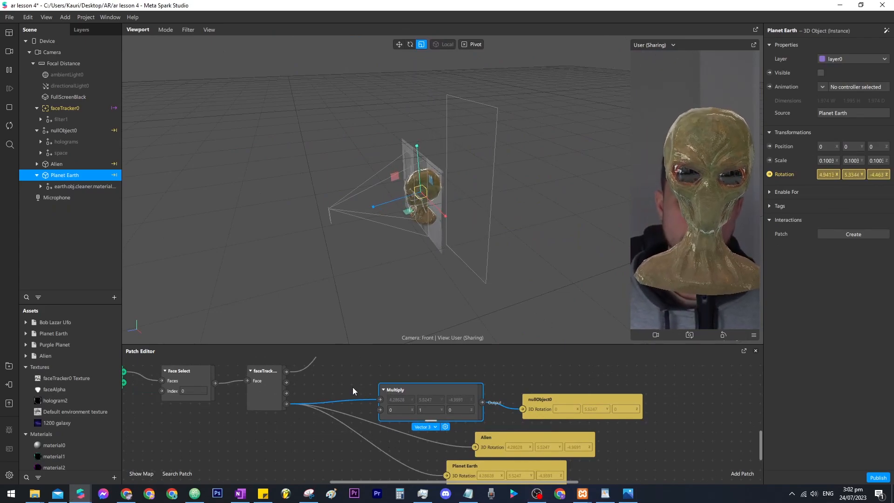
- Examine the face tracker's 3D Rotation connections to Alien and Planet Earth and where those objects sit under Focal Distance
left_click_drag(354, 387, 338, 397)
left_click(261, 413)
left_click_drag(210, 427, 273, 429)
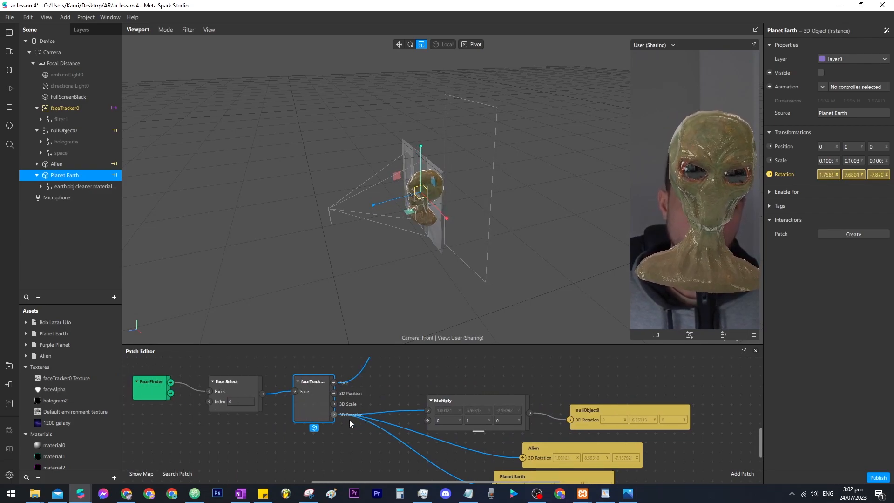
left_click(532, 447)
left_click(63, 163)
middle_click_drag(326, 249, 407, 250)
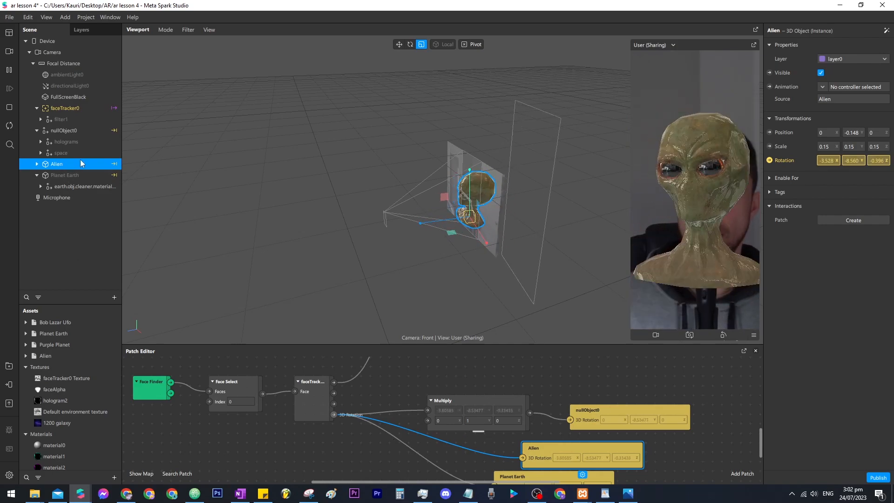
left_click(37, 108)
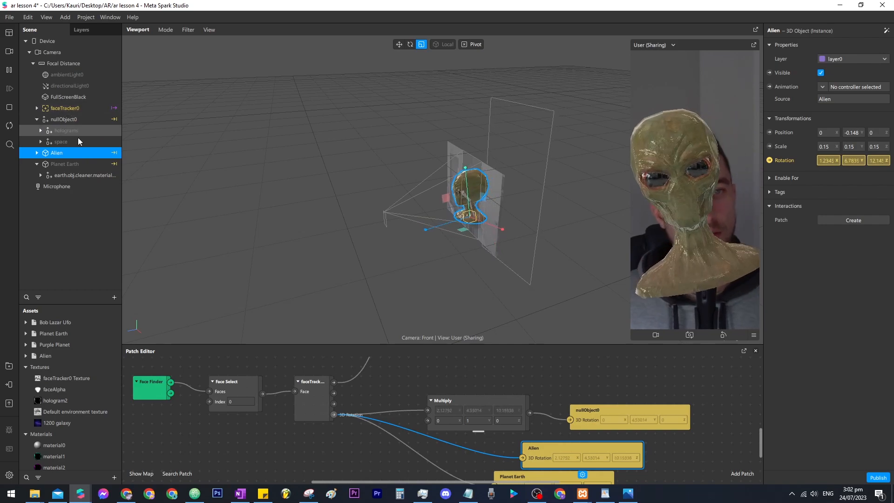
left_click(70, 97)
left_click(64, 63)
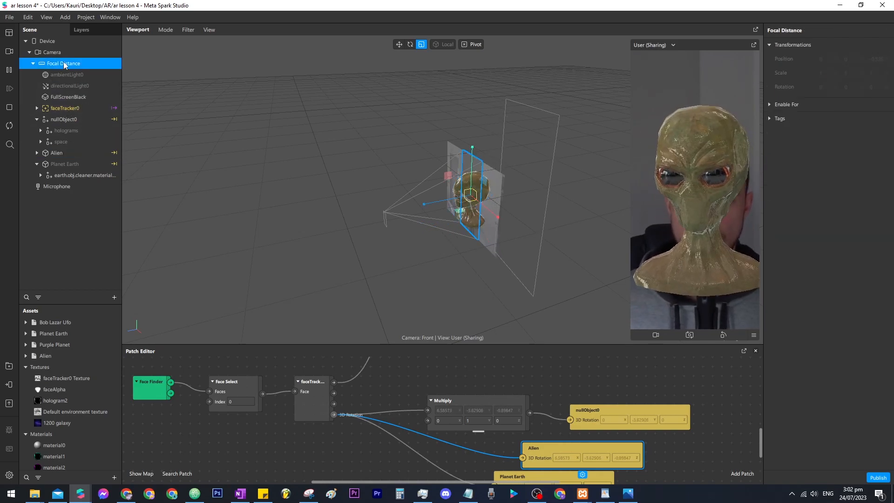
- Hide the Alien object
left_click(65, 153)
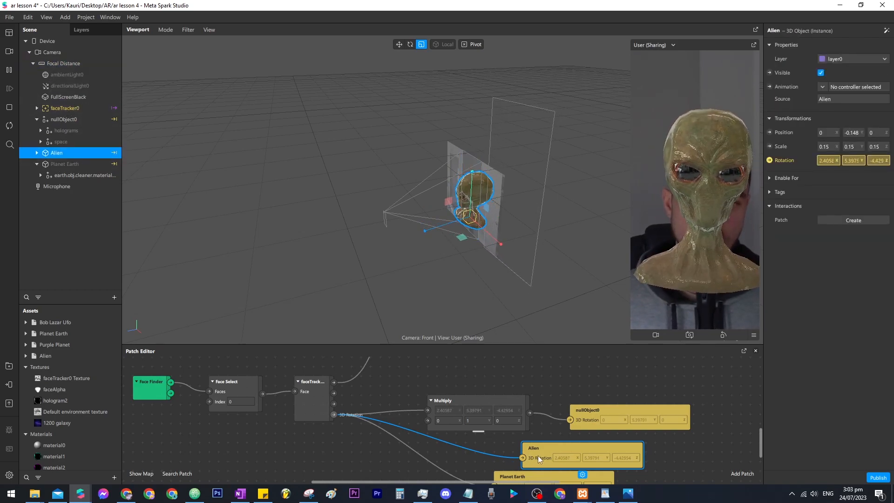
left_click(385, 463)
left_click(820, 73)
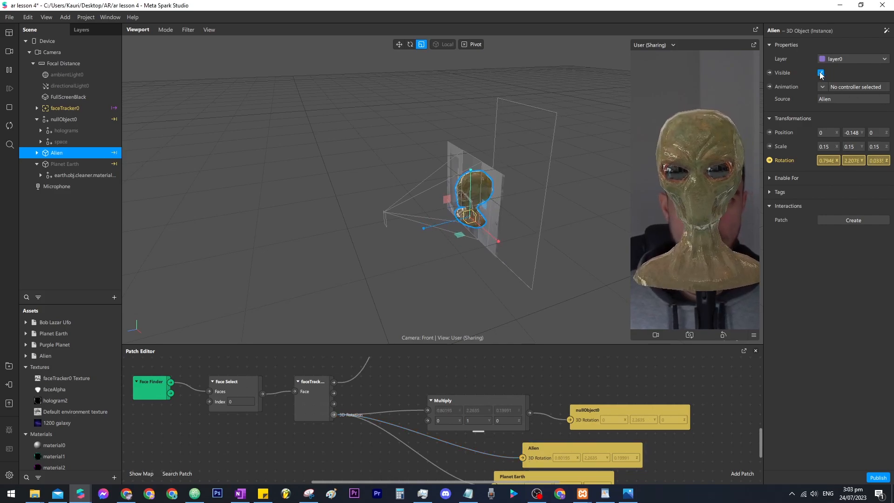
- Show Planet Earth briefly to preview its head-driven rotation, and hide it again
left_click(75, 164)
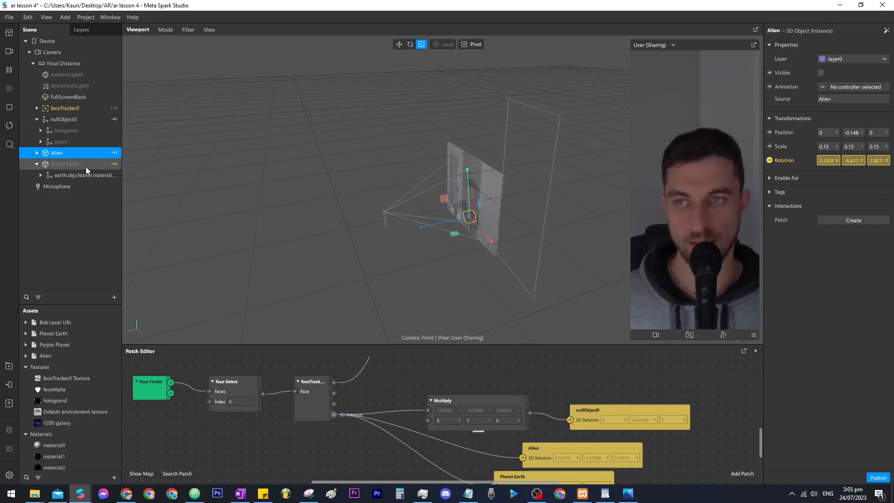
left_click(820, 73)
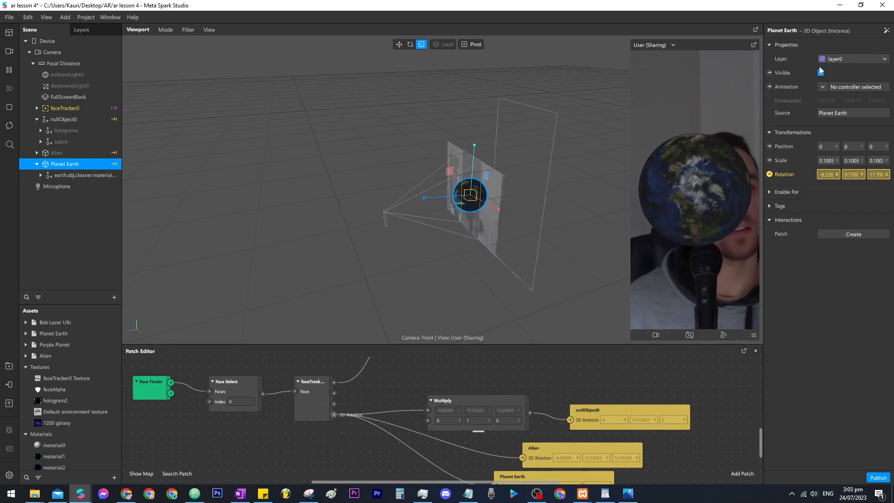
left_click(820, 73)
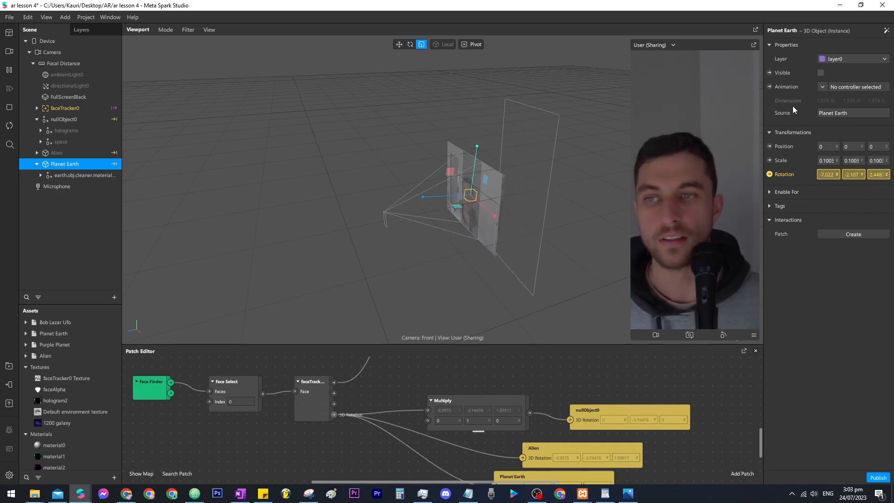